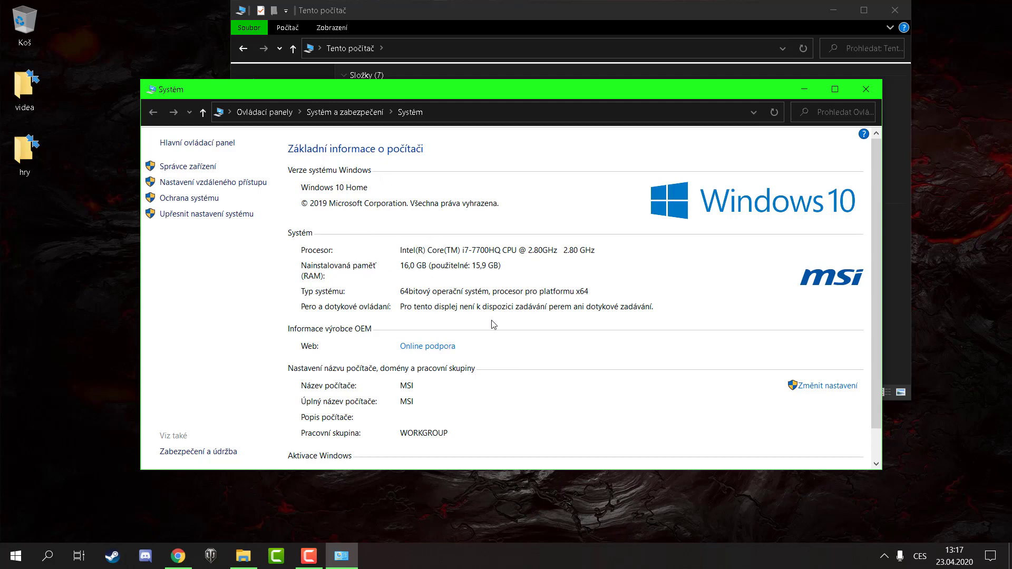
- Open the performance options from the advanced system settings
scroll(502, 320, down, 1)
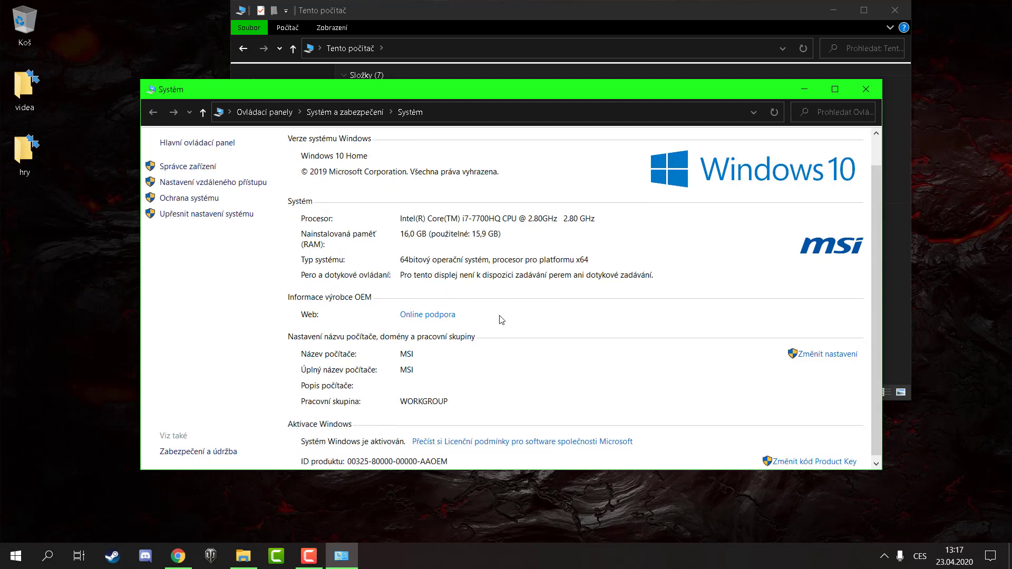
scroll(532, 363, up, 1)
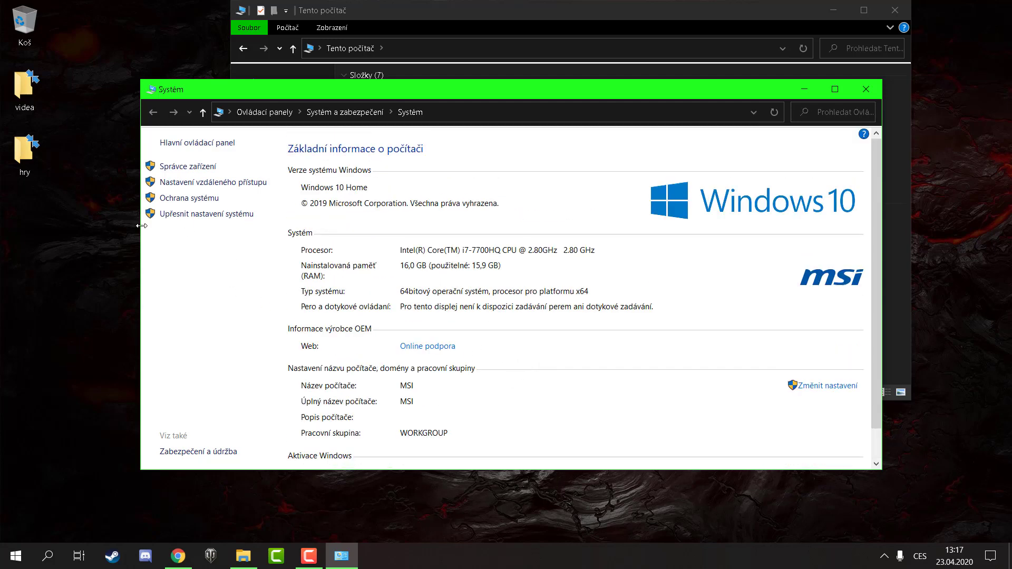
click(210, 215)
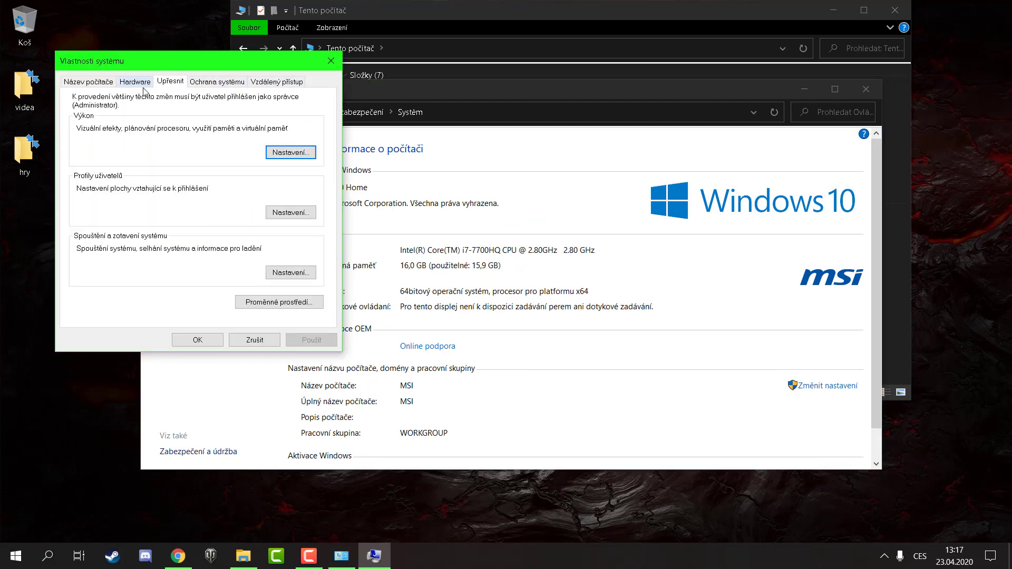
click(291, 153)
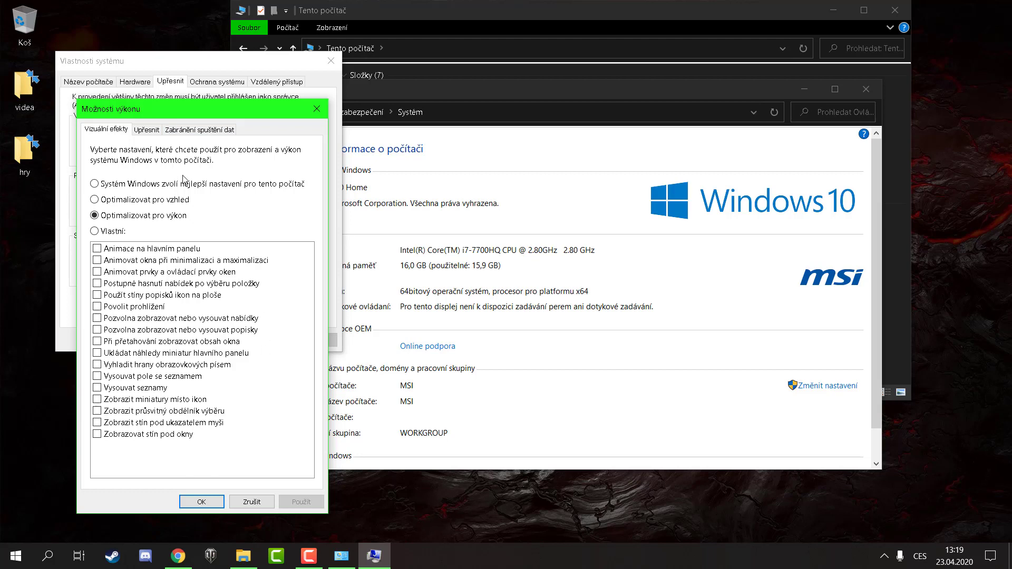
- Review the advanced and visual effects performance options, accept them, and close the system properties and system information windows
click(146, 131)
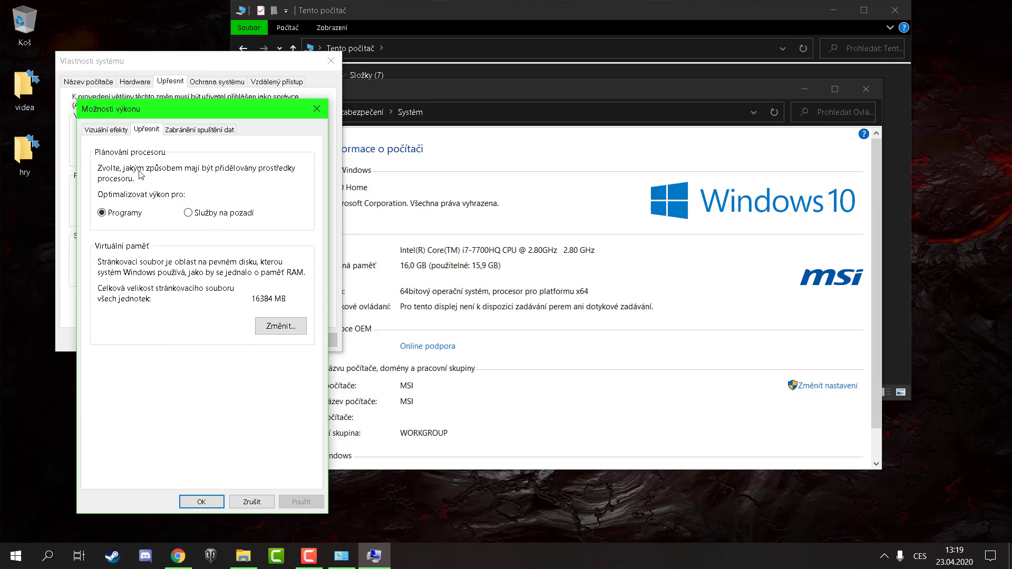
click(117, 133)
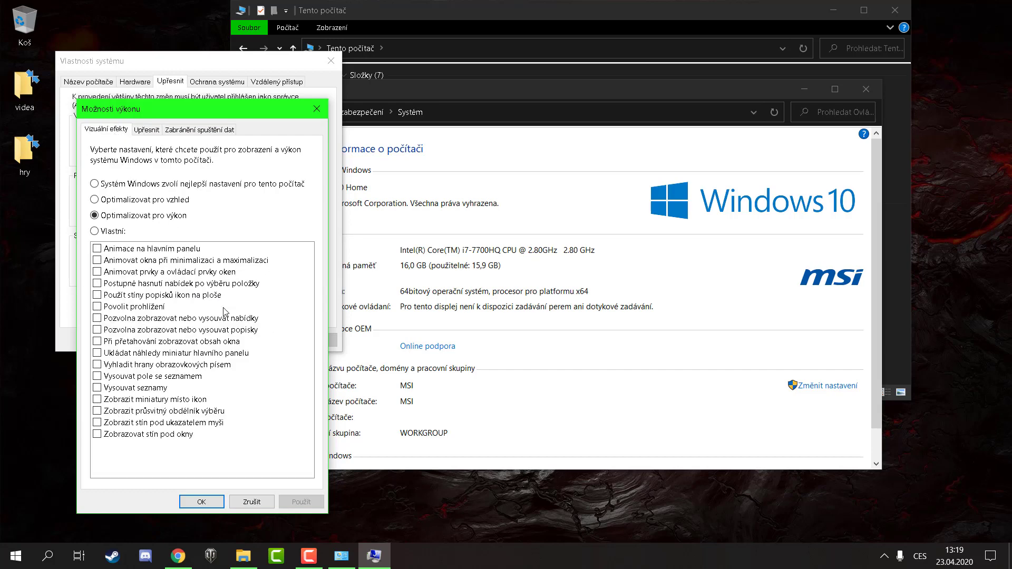
click(211, 505)
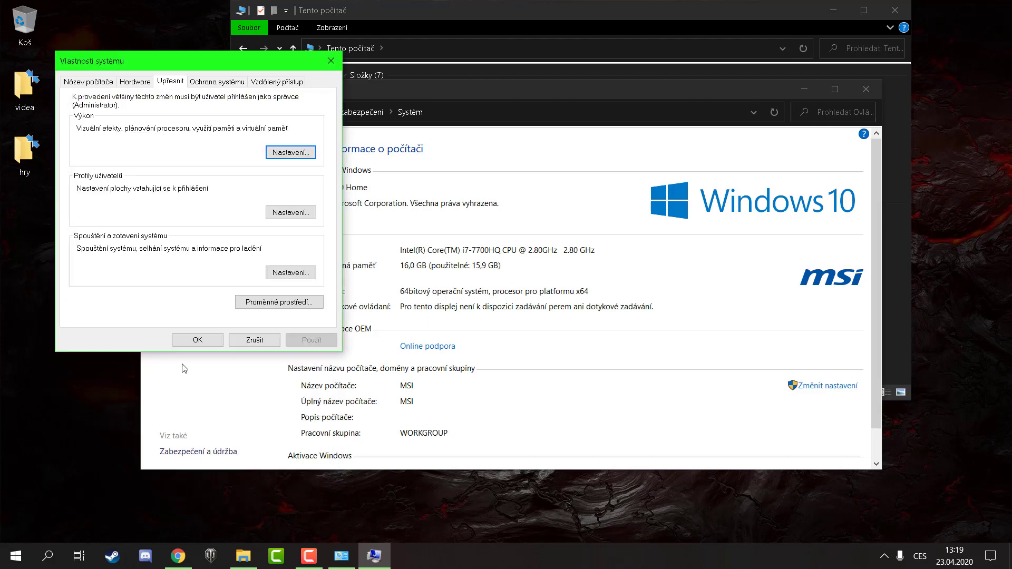
click(198, 340)
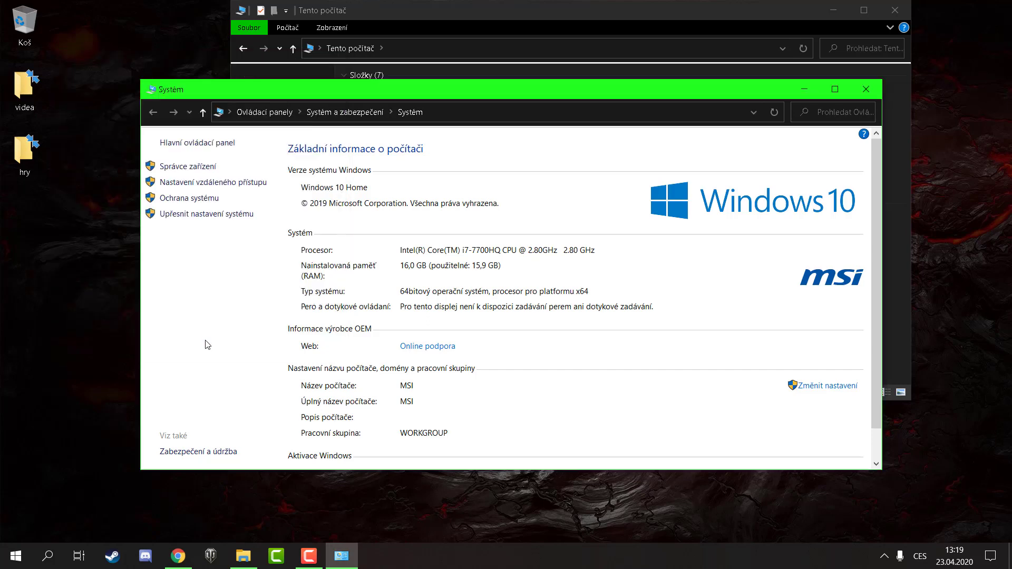
click(870, 91)
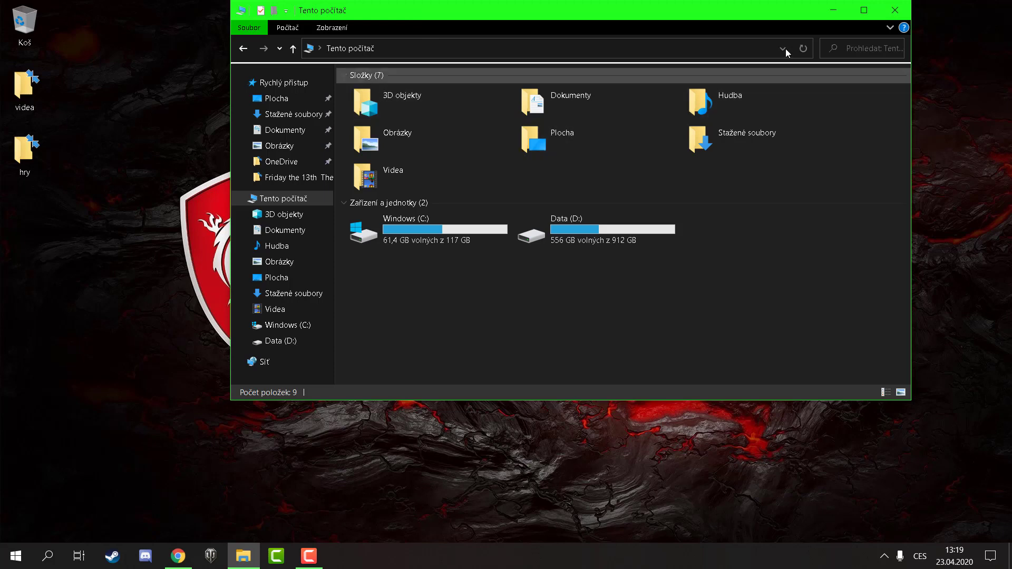
- Check the Windows Update status under Aktualizace a zabezpečení in the Windows settings, and close the settings
click(864, 10)
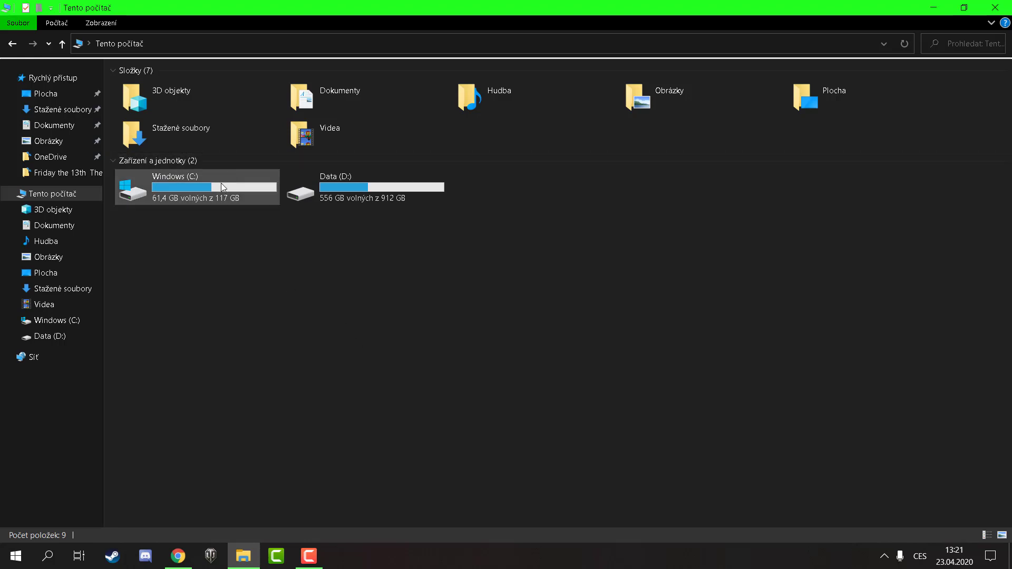
mouse_move(210, 178)
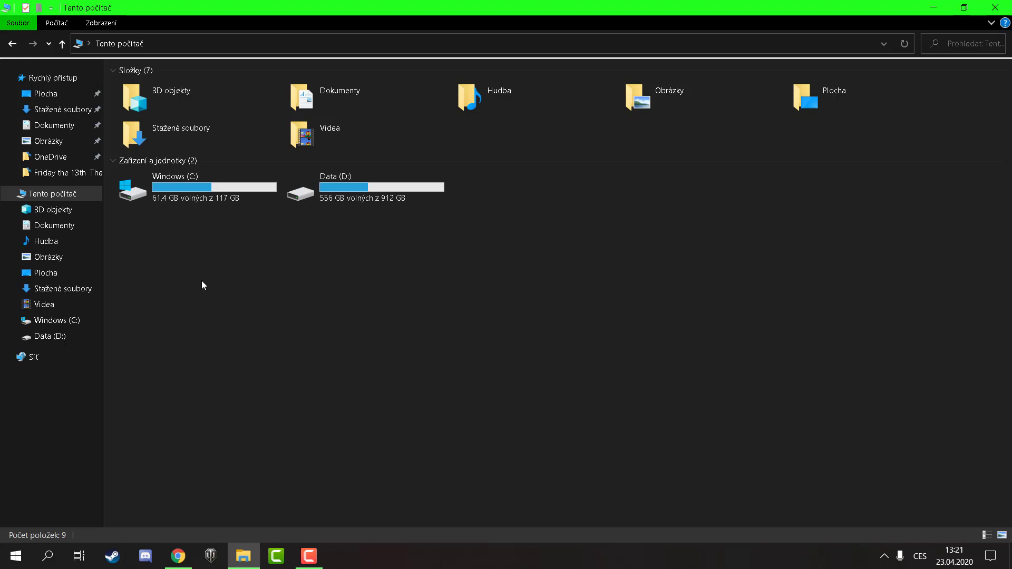
click(16, 556)
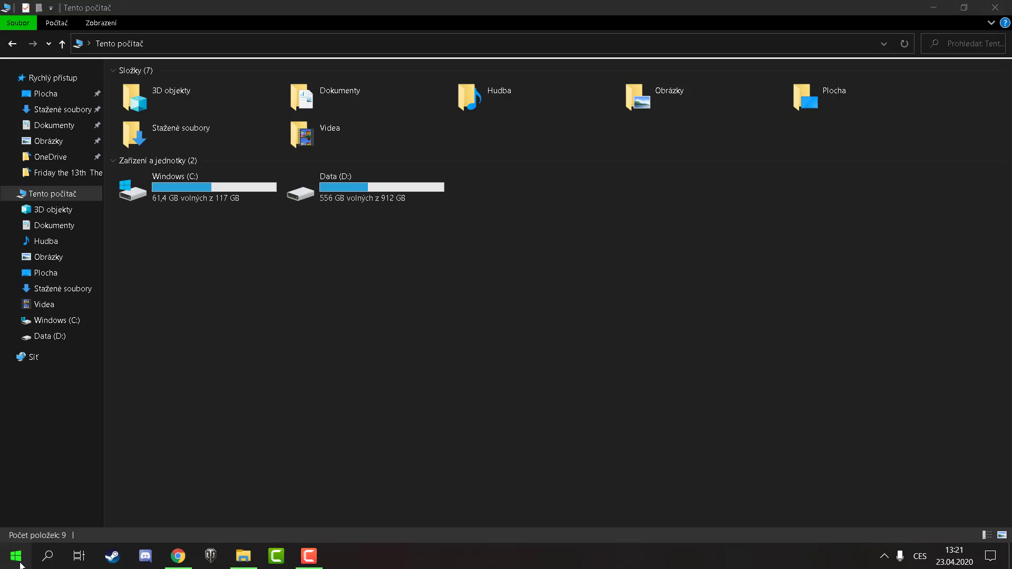
click(16, 495)
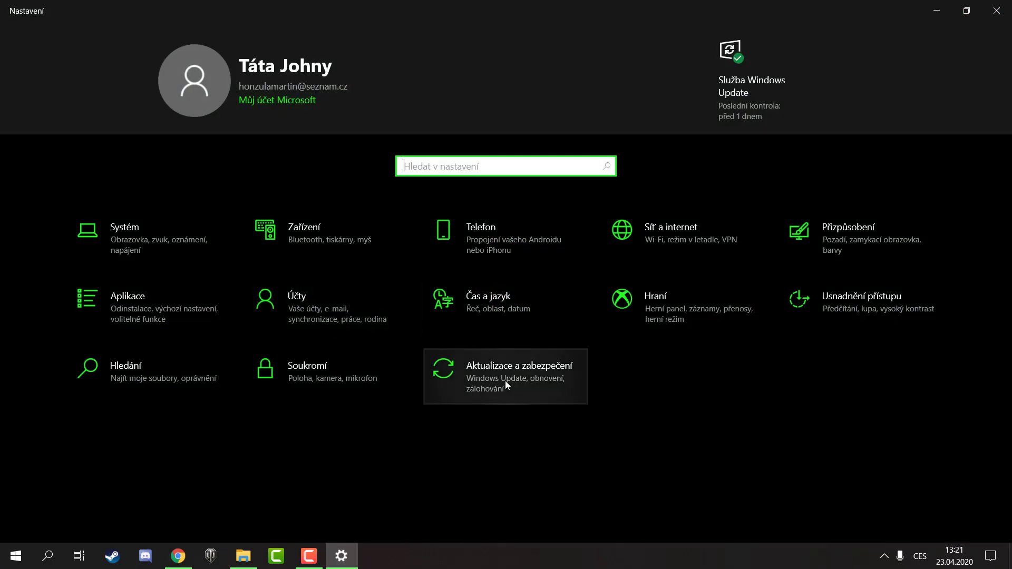
click(505, 381)
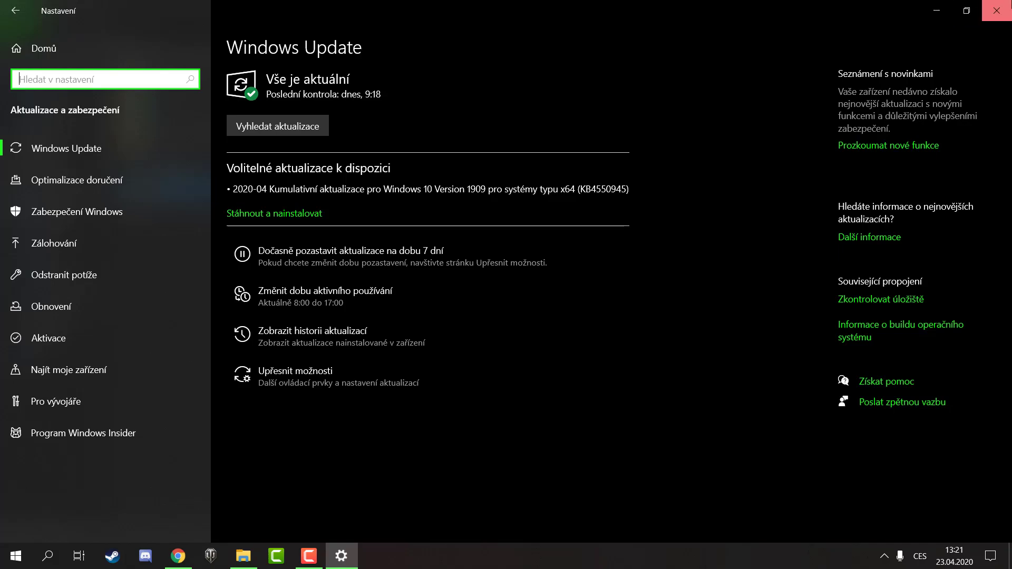
click(996, 11)
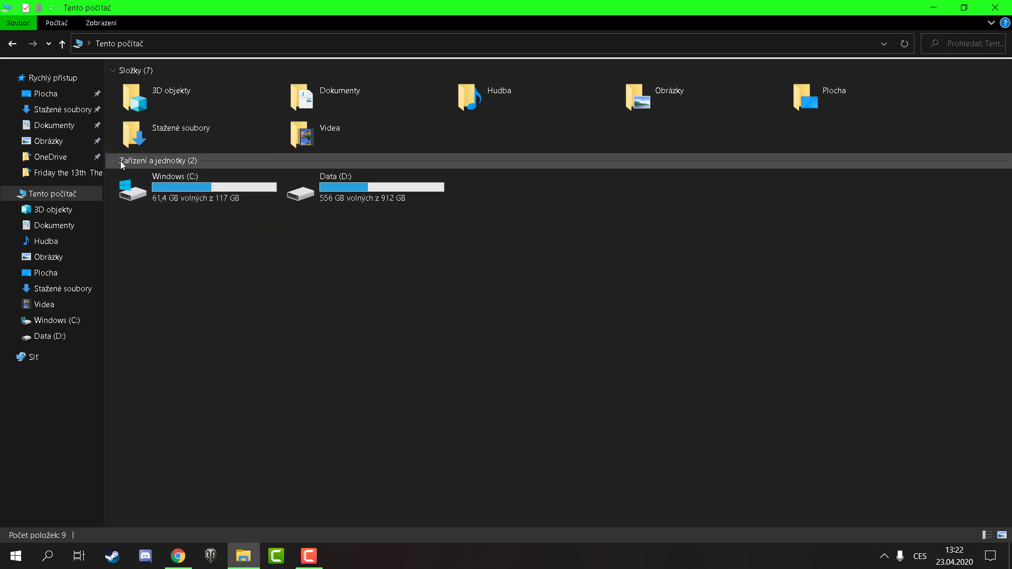
- View the contents of the Windows (C:) drive and return to Tento počítač
double_click(156, 190)
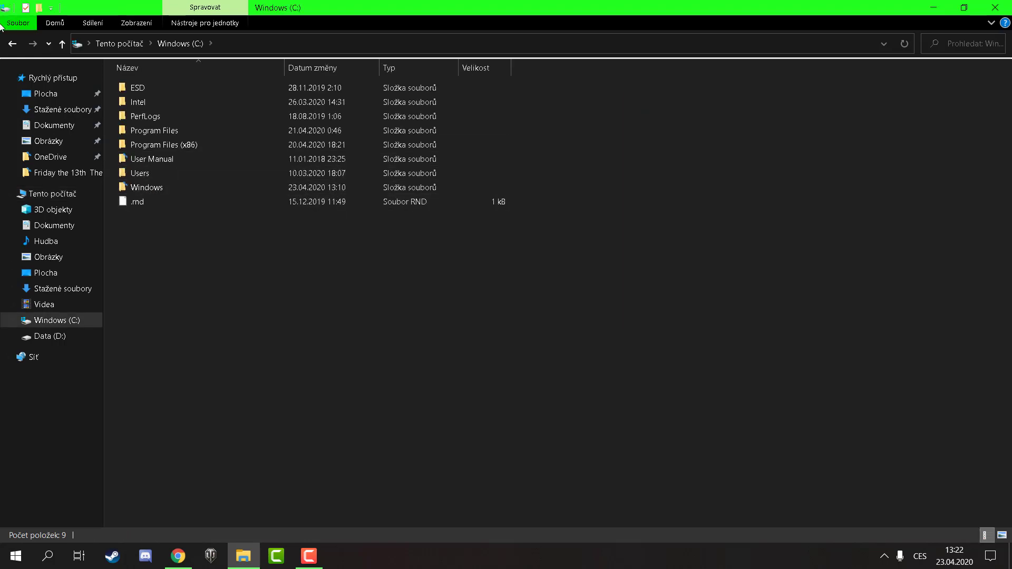
click(12, 44)
click(193, 244)
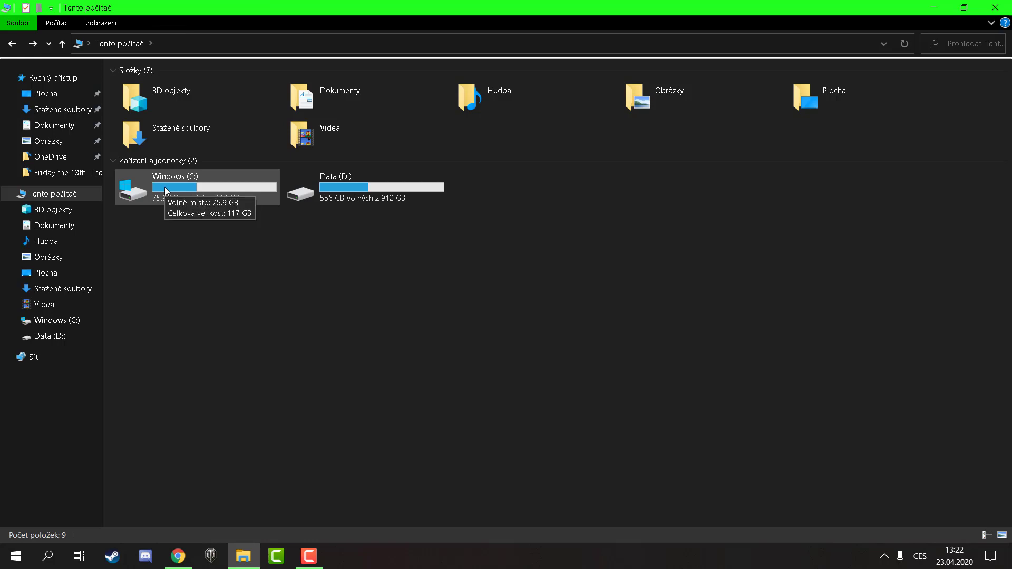
- Start Disk Cleanup for the Windows (C:) drive from its properties and look over the removable file categories
right_click(134, 185)
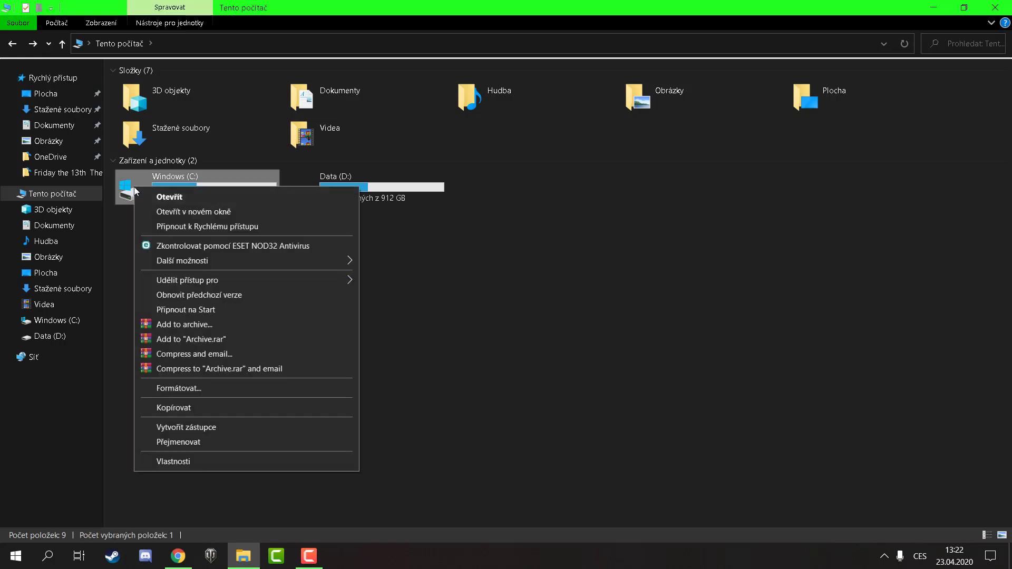
click(167, 462)
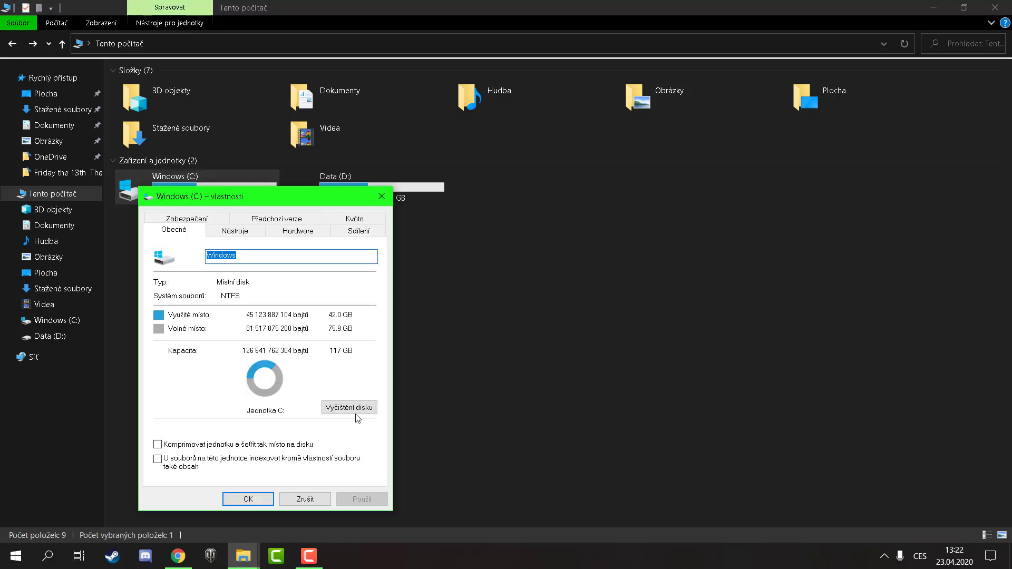
click(351, 408)
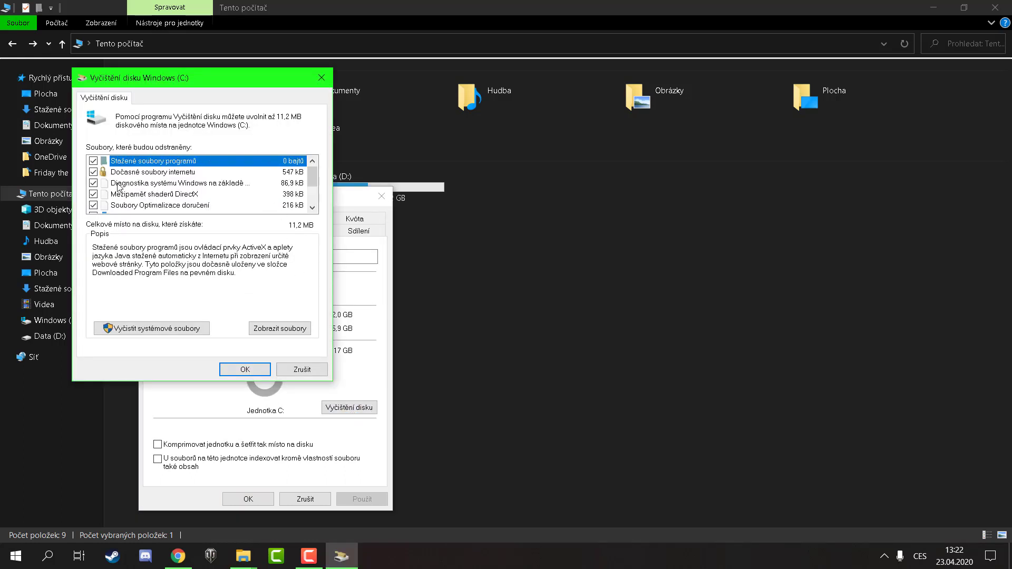
mouse_move(312, 177)
mouse_down()
mouse_move(312, 193)
mouse_move(319, 159)
mouse_up()
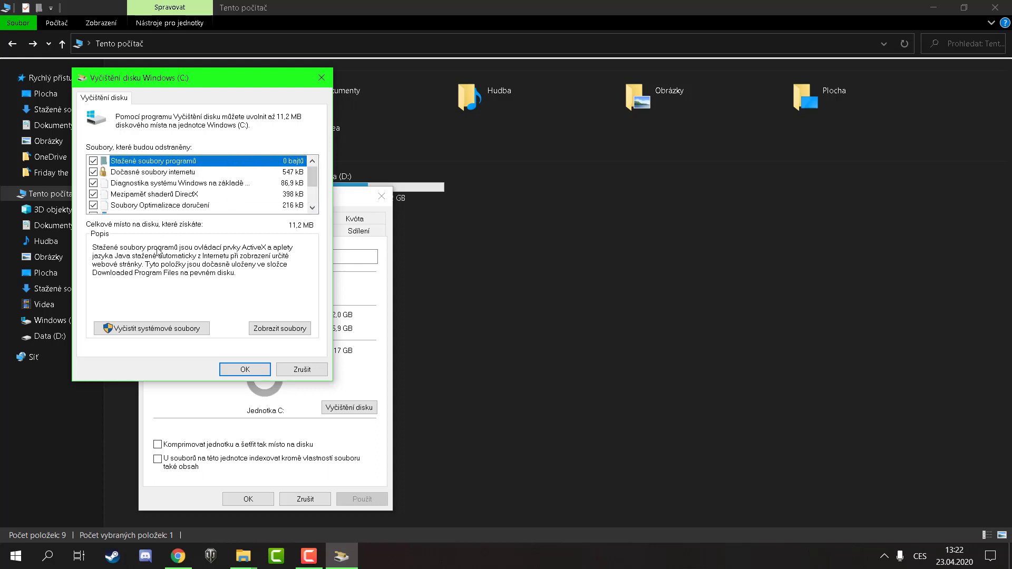
- Include system files in the cleanup of Windows (C:), delete all the checked file categories, and close the drive properties
click(180, 332)
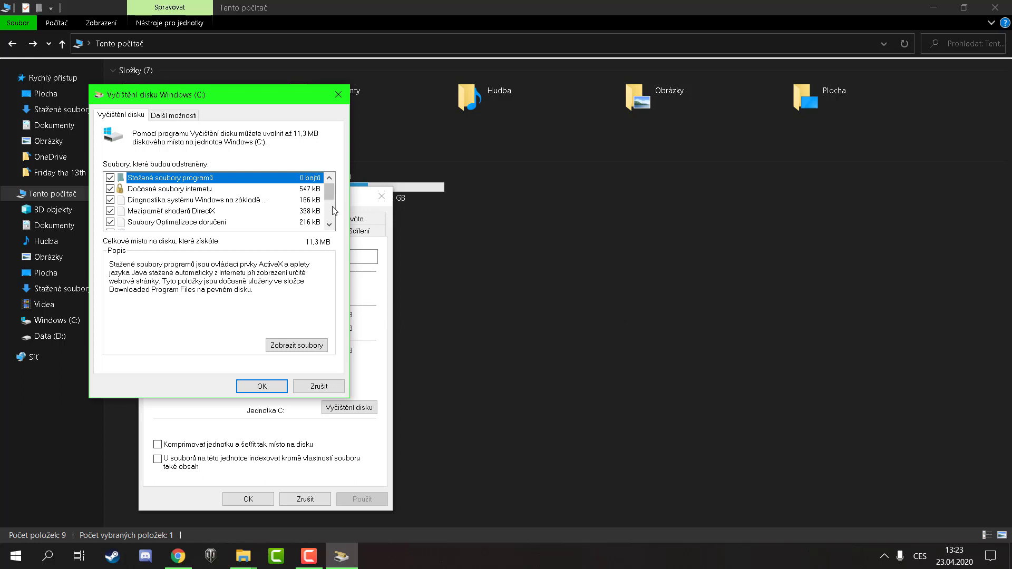
drag(329, 193, 327, 213)
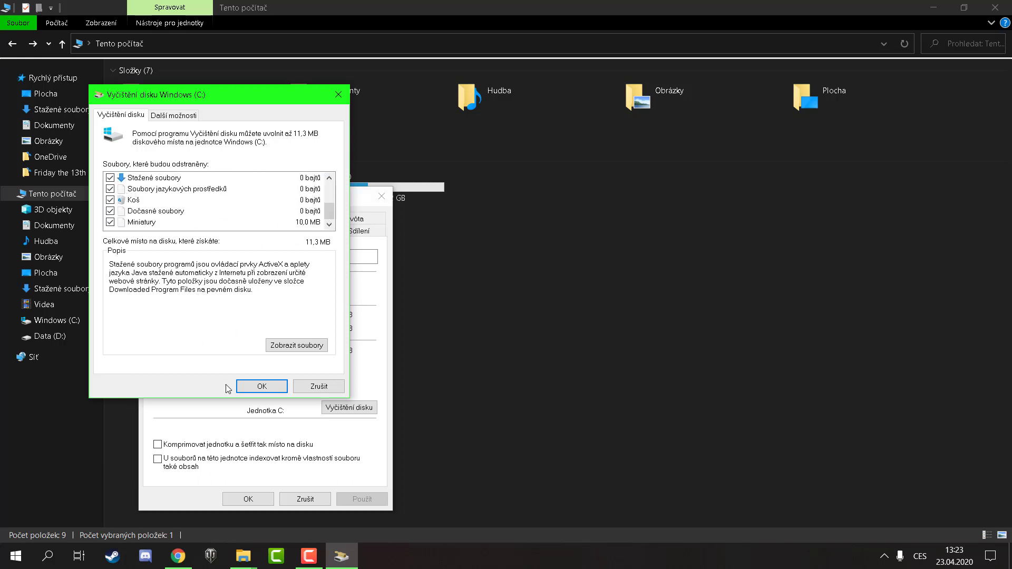
click(262, 386)
click(528, 281)
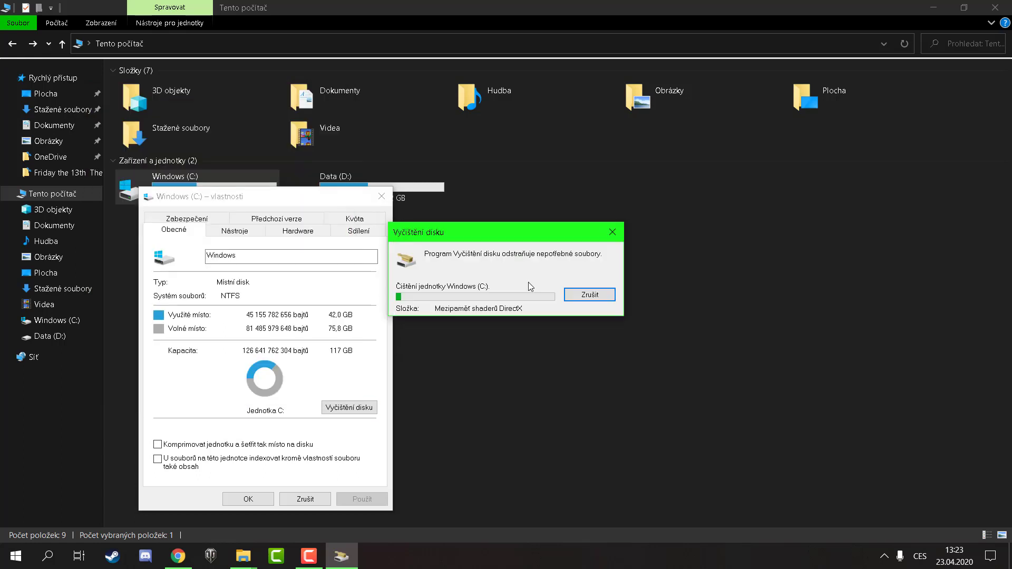
click(382, 196)
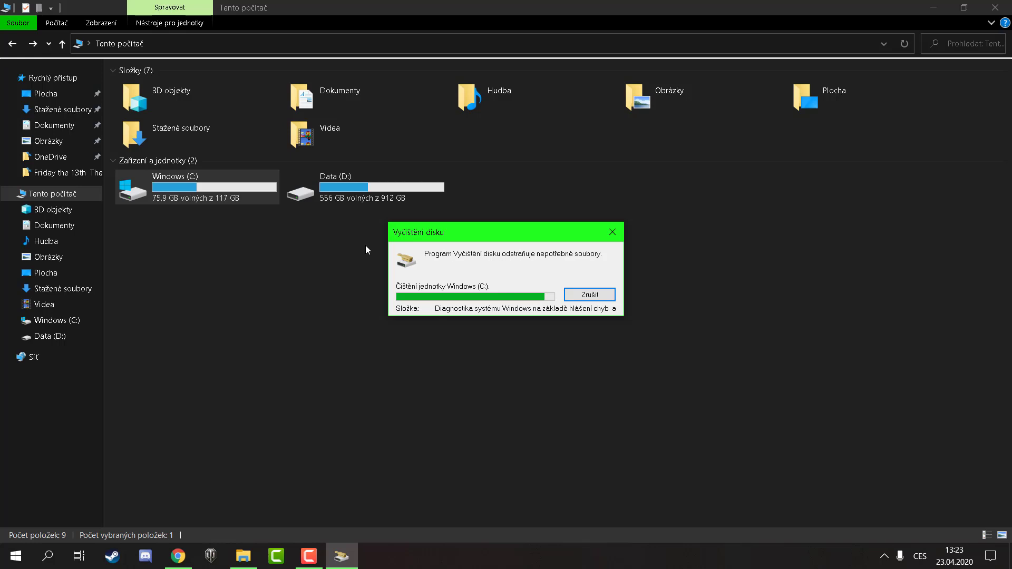
right_click(222, 265)
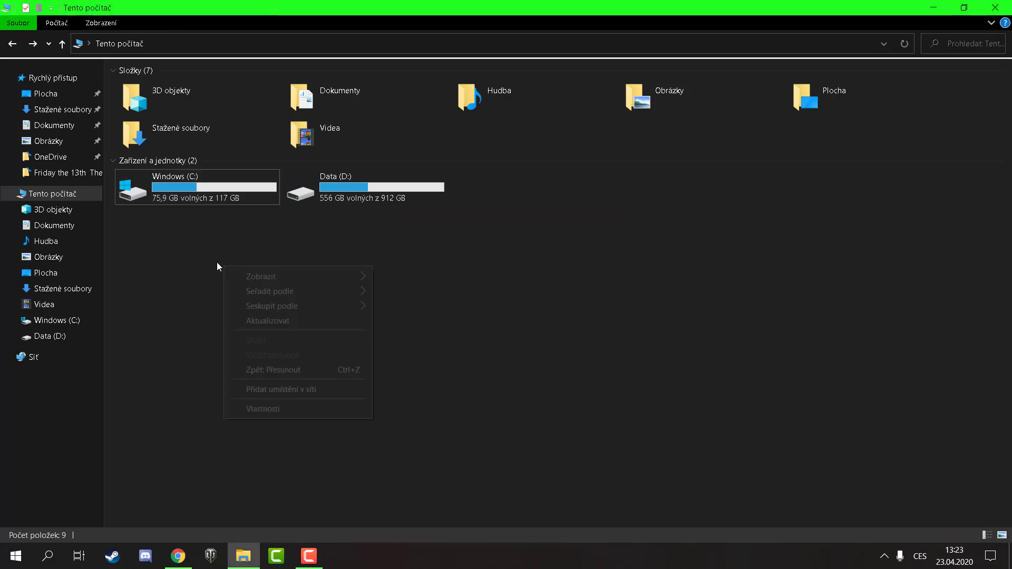
click(191, 249)
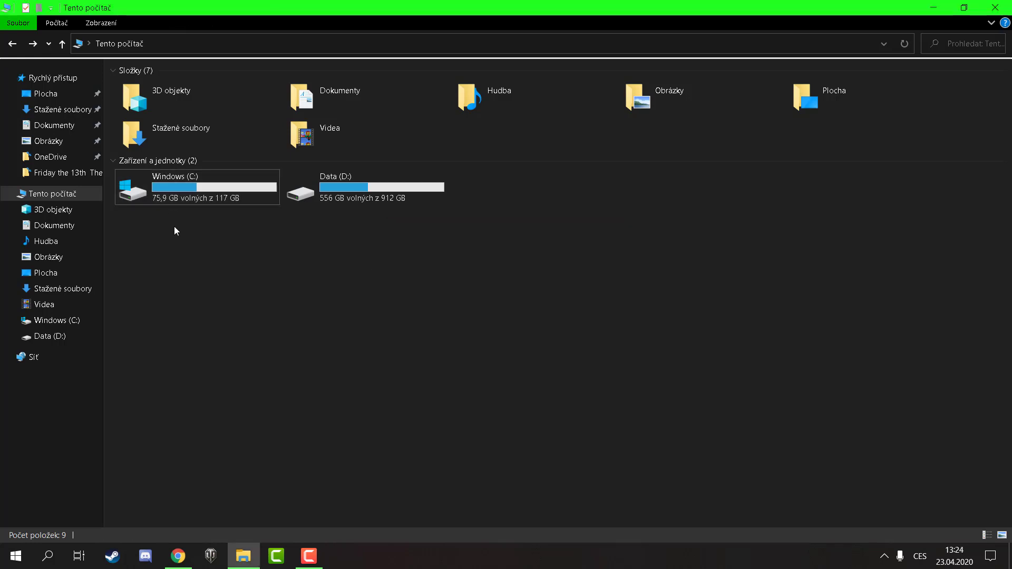
- Open the drive optimization tool from the Windows (C:) drive properties and move its window clear of the properties
right_click(162, 193)
click(214, 467)
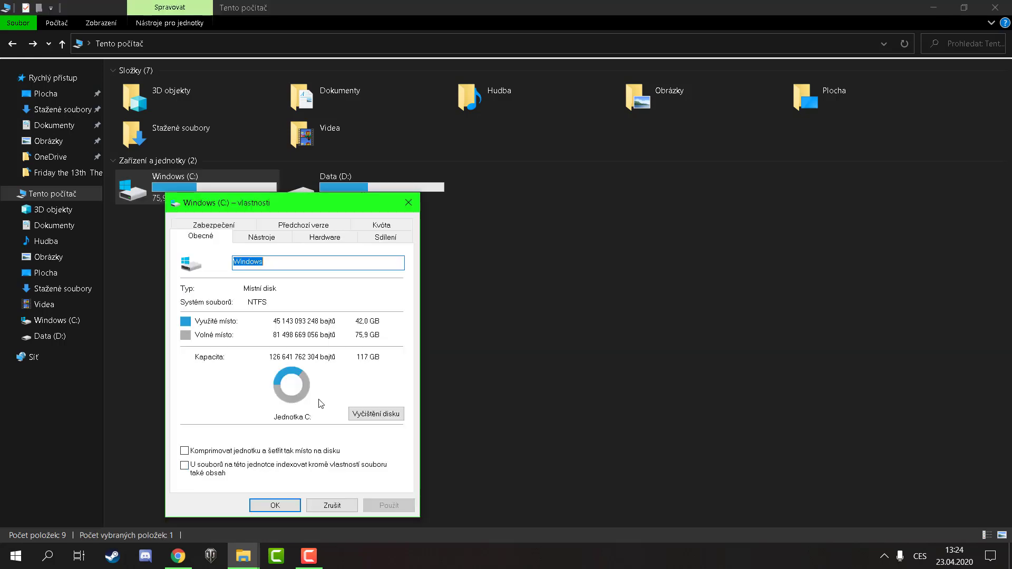
click(267, 239)
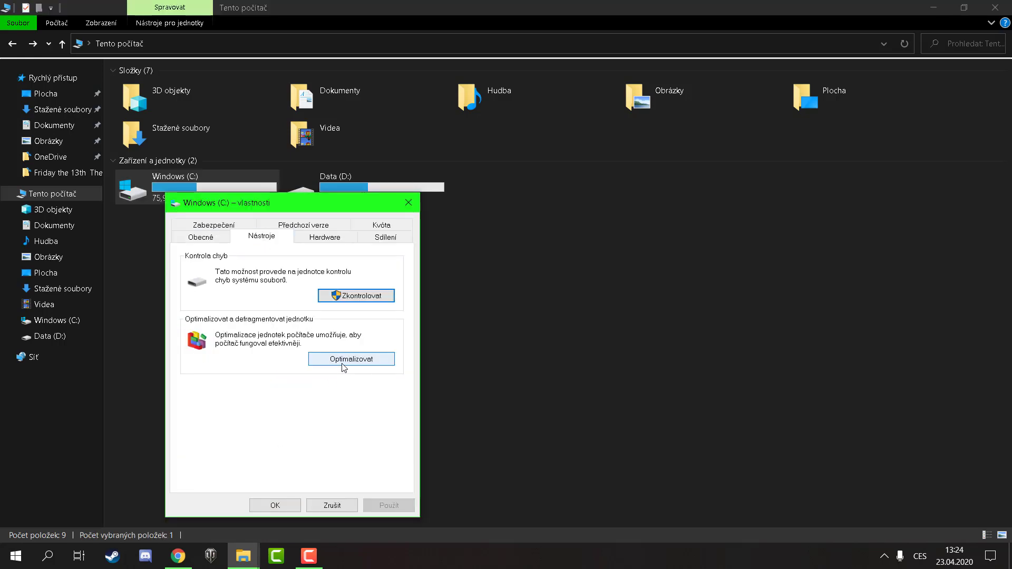
click(342, 361)
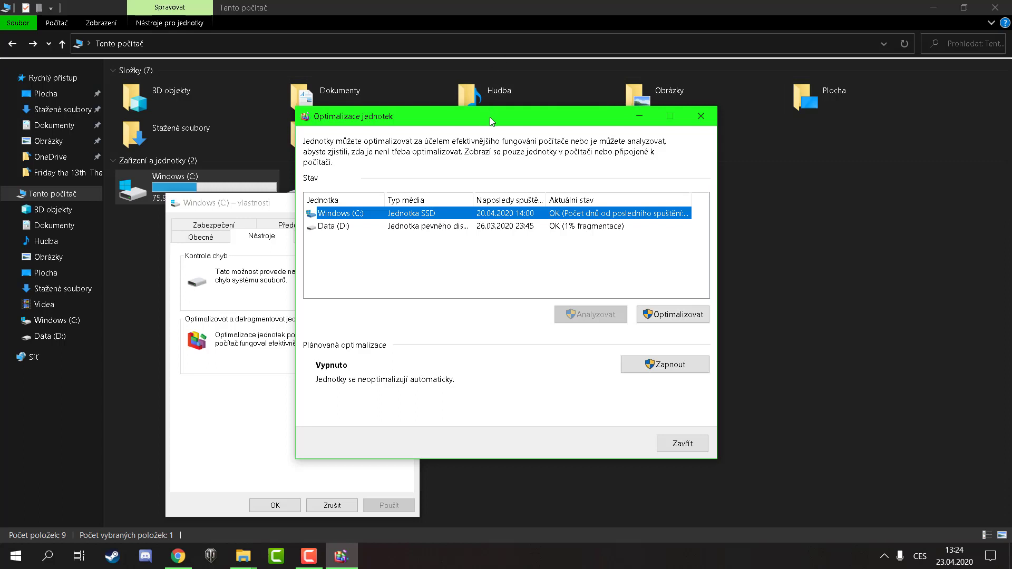
drag(489, 117, 548, 103)
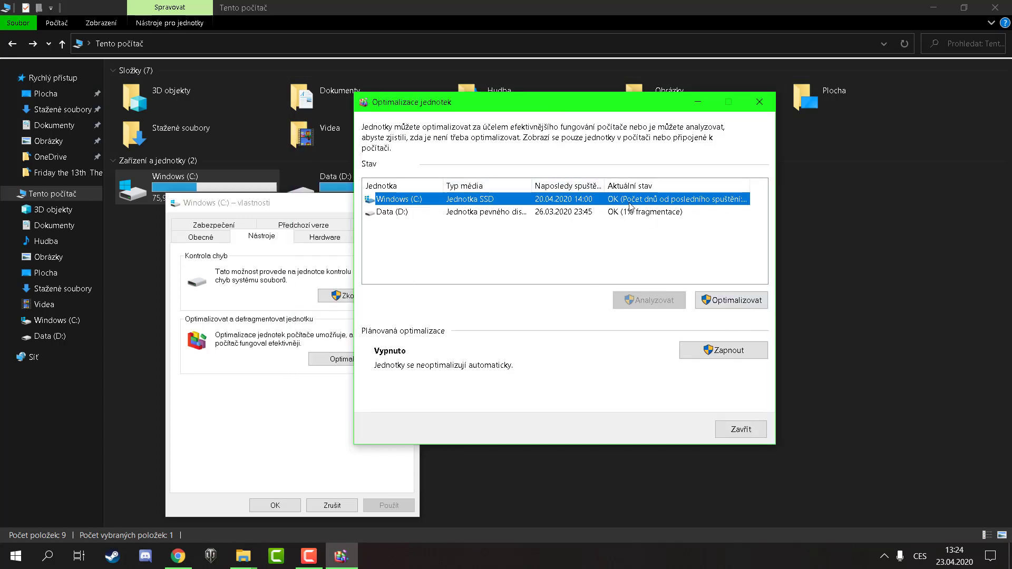
- Compare the media type, last run and current status of Windows (C:) and Data (D:), and close the drive optimization tool
click(540, 214)
click(542, 202)
click(545, 208)
click(546, 202)
click(538, 213)
click(539, 202)
click(532, 211)
click(532, 202)
click(609, 214)
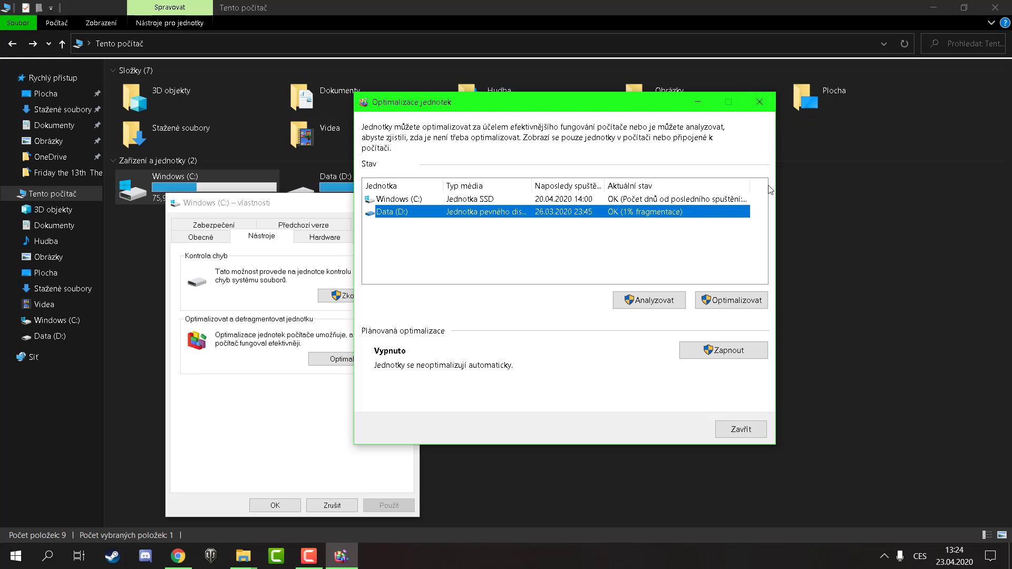
click(759, 102)
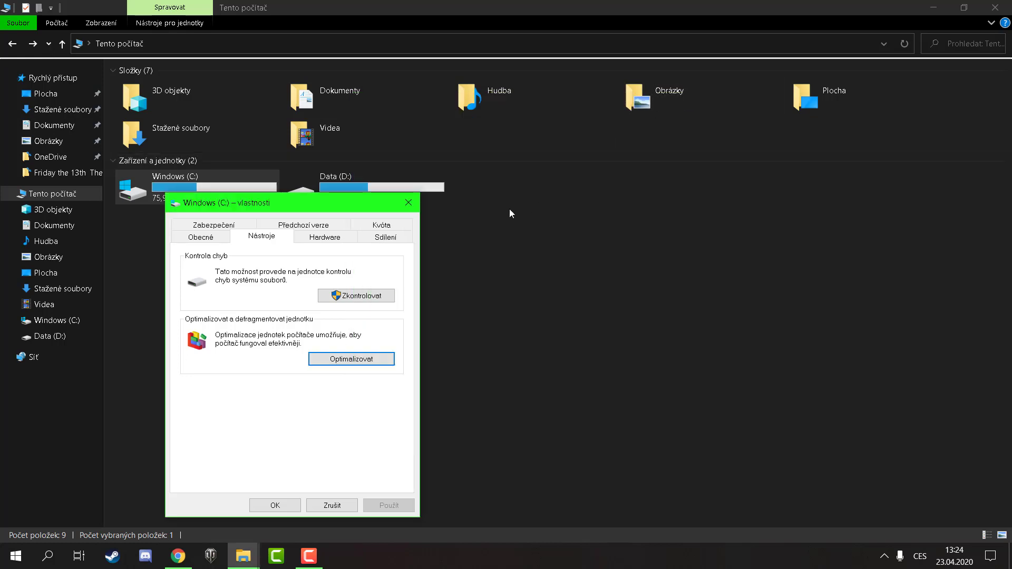
- Close the Windows (C:) drive properties and the Tento počítač window
click(415, 208)
click(234, 260)
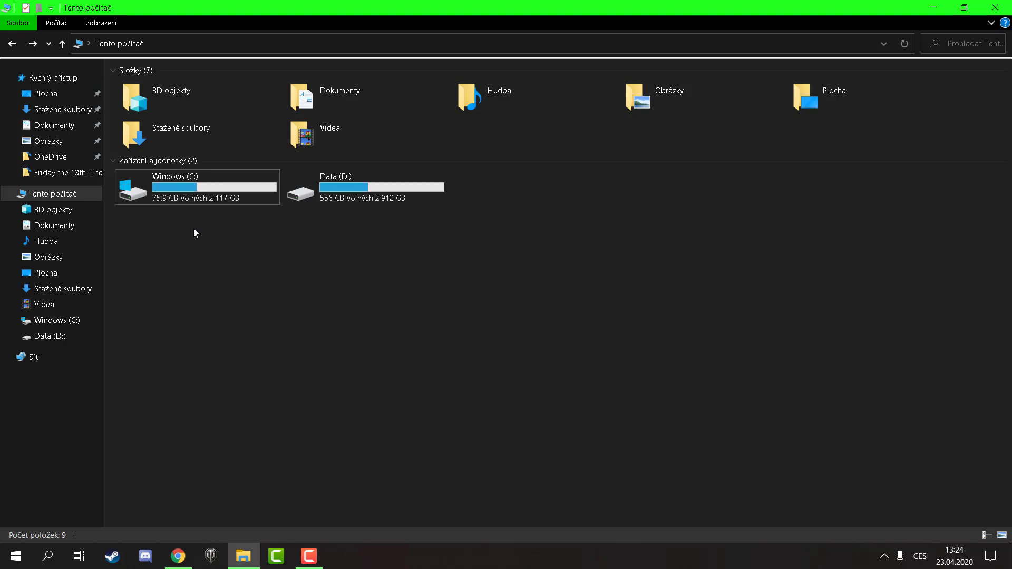
click(995, 8)
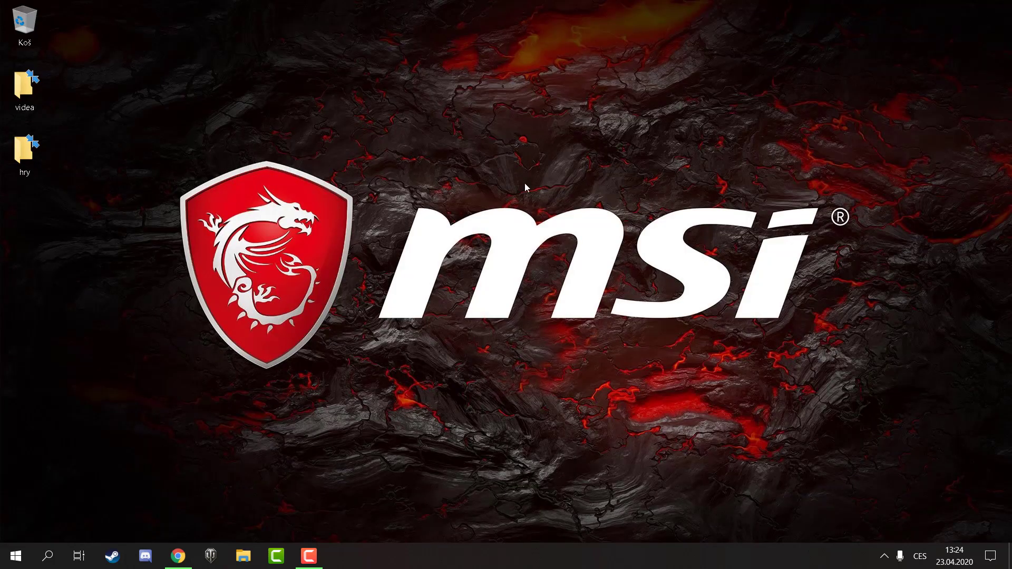
- Search Windows for msconfig, open System Configuration, and move its window toward the upper part of the desktop
click(47, 556)
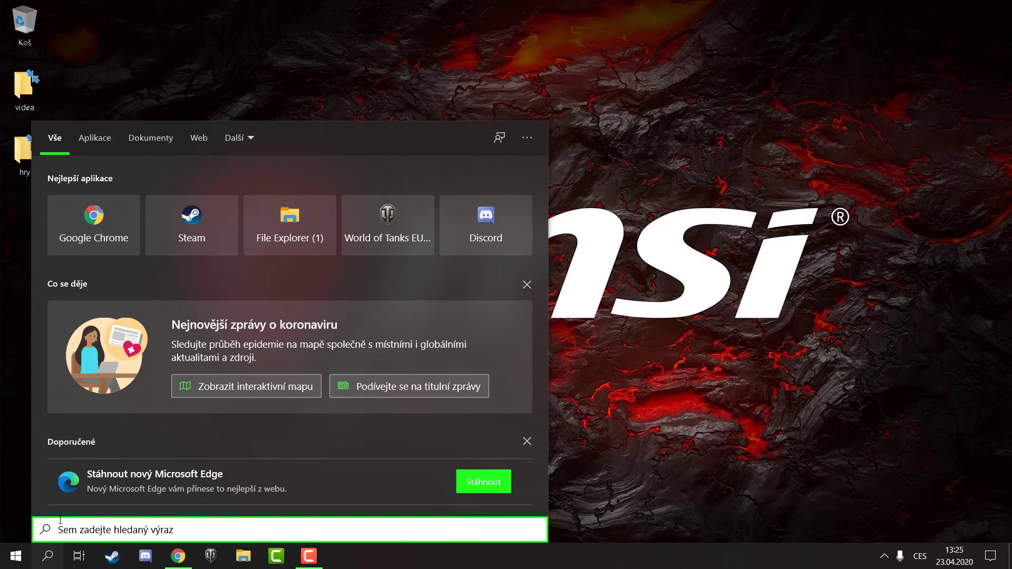
text(mscon)
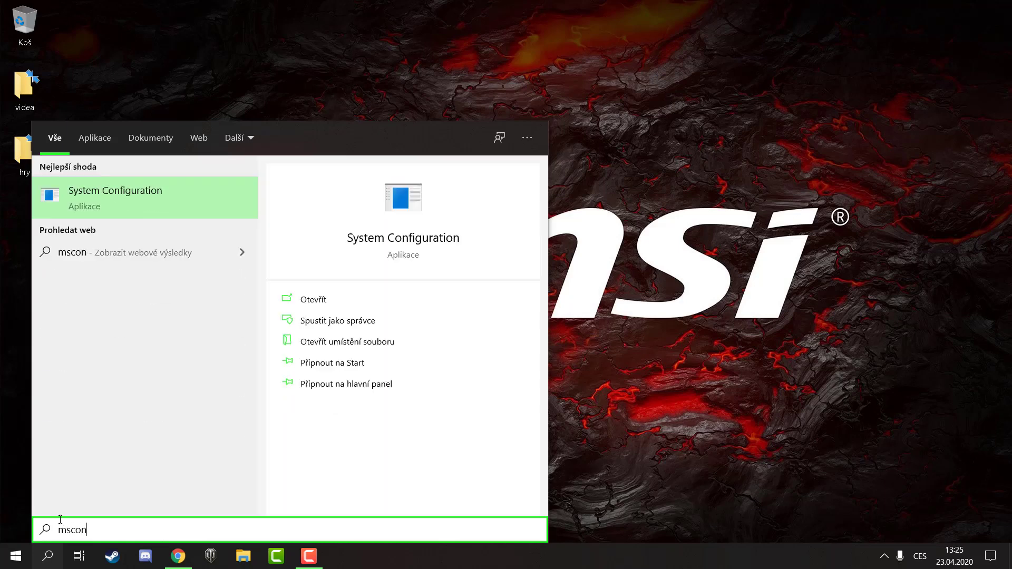
text(fig)
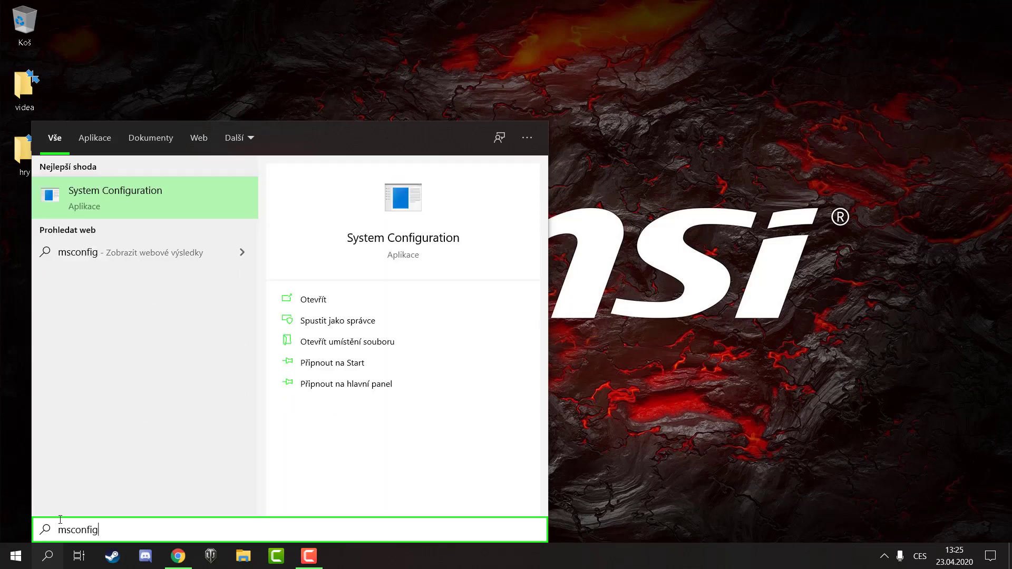
click(132, 202)
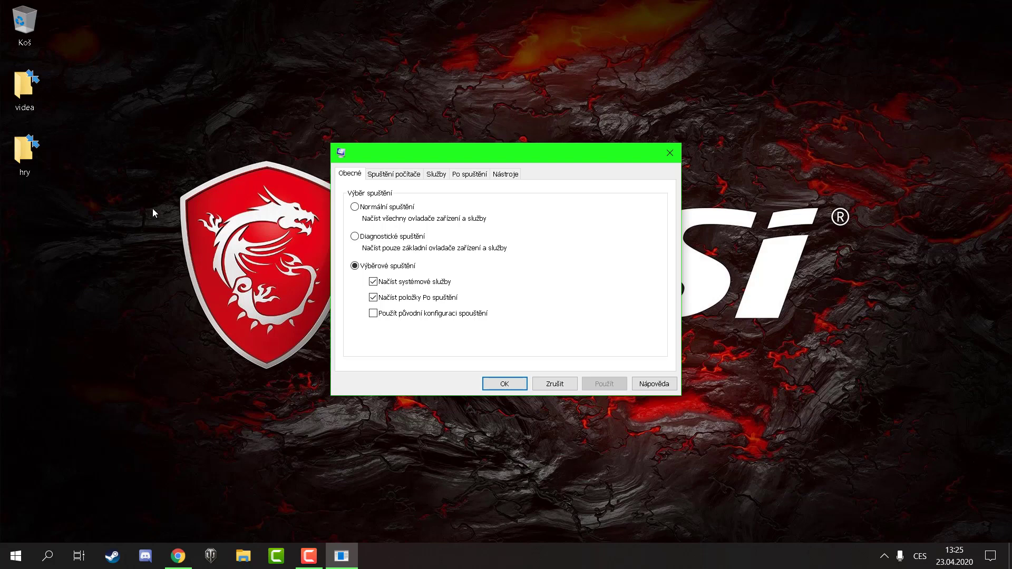
drag(477, 147, 408, 127)
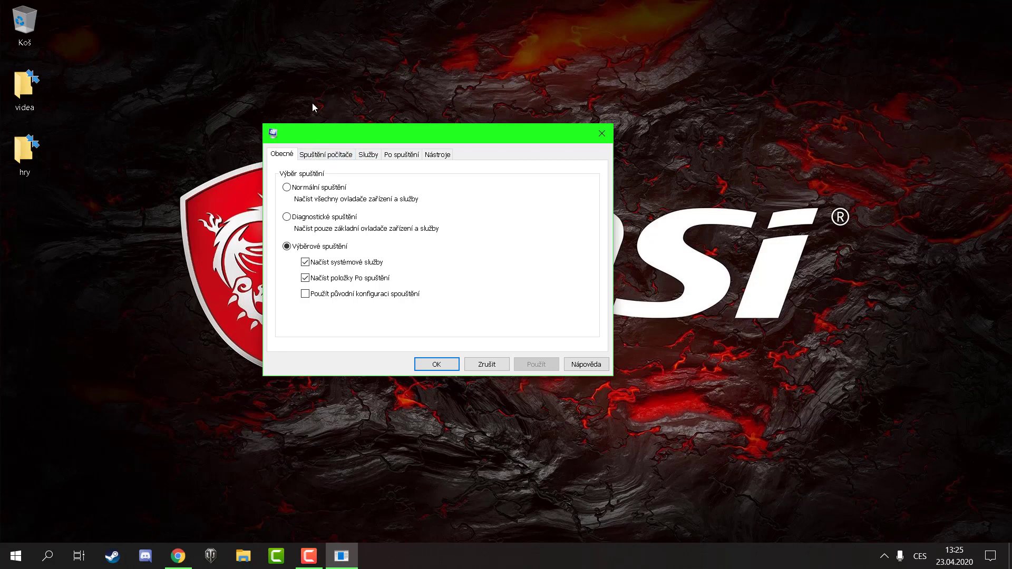
- Set the number of processors to 8 in the advanced boot options for Windows 10 and confirm them
click(318, 157)
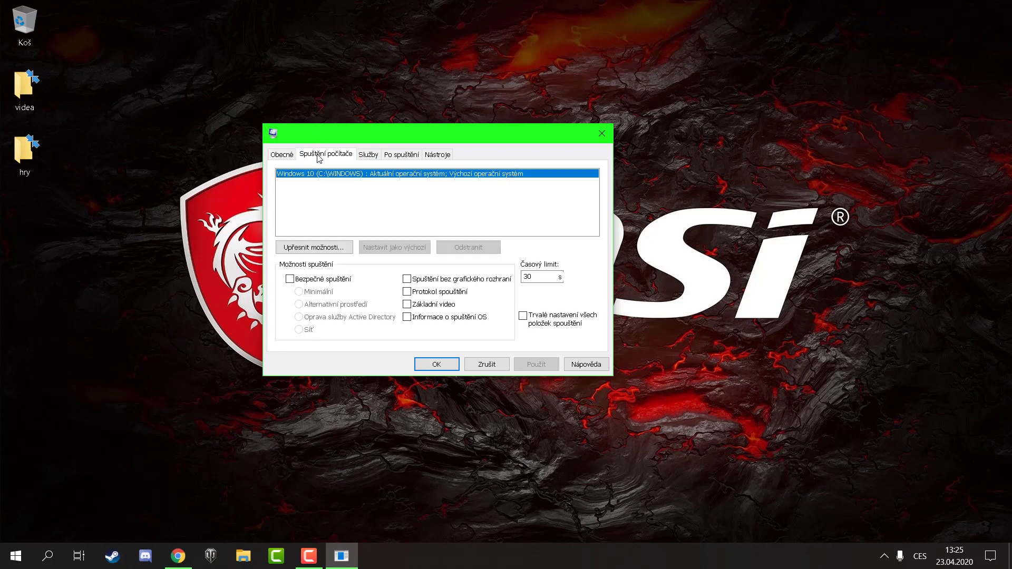
click(310, 248)
drag(364, 138, 411, 127)
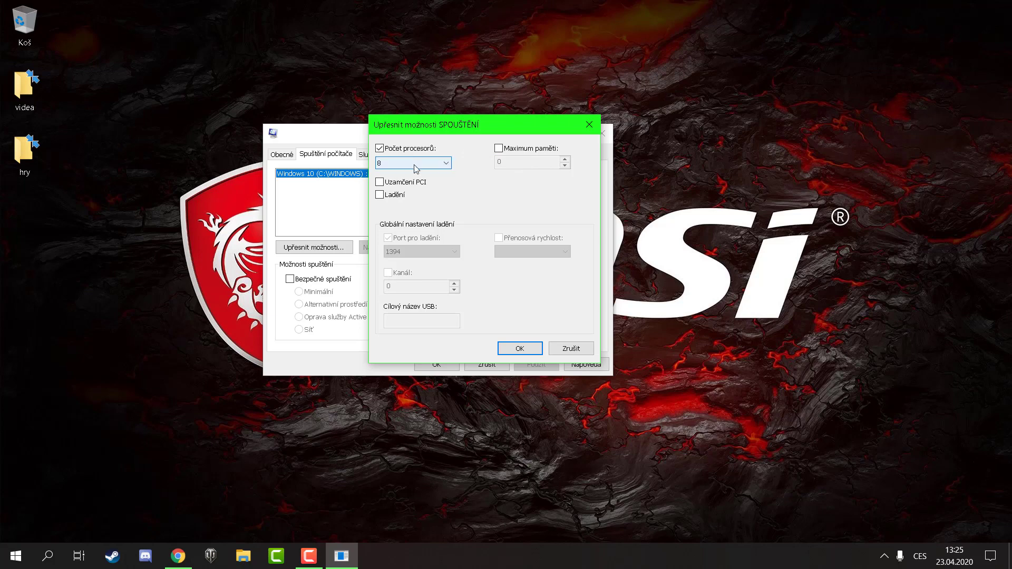
click(403, 165)
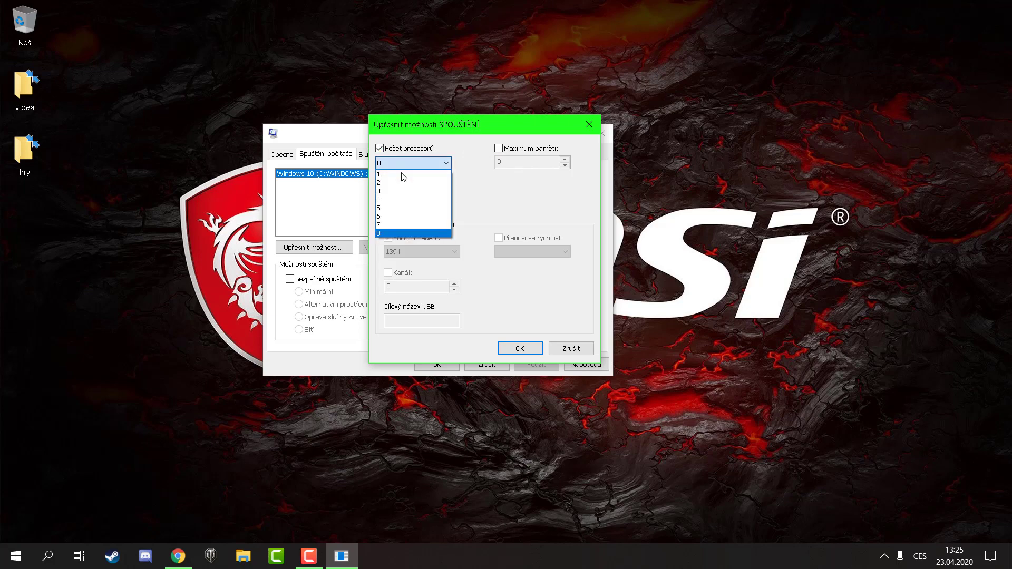
click(387, 234)
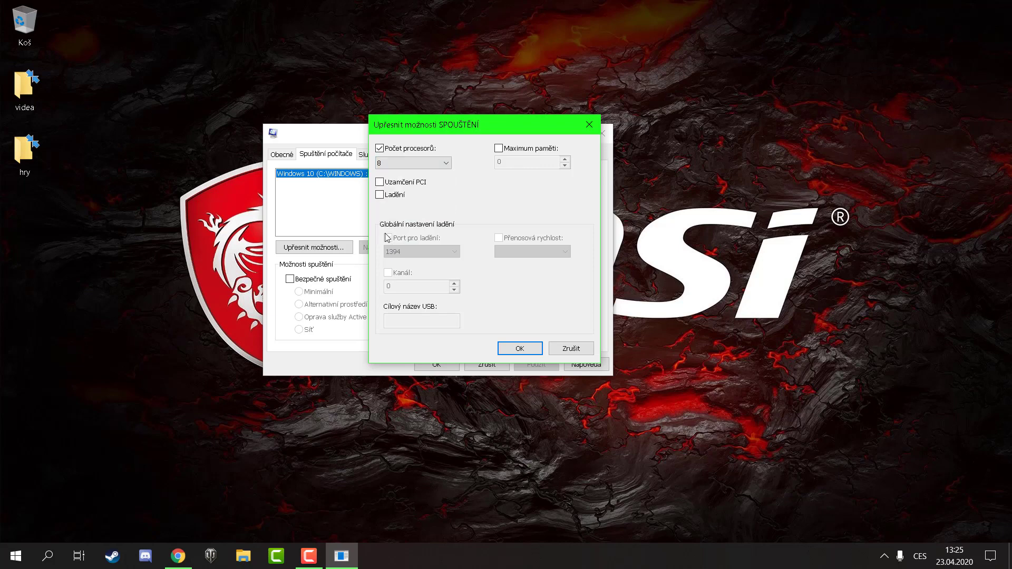
click(393, 164)
click(390, 234)
click(519, 348)
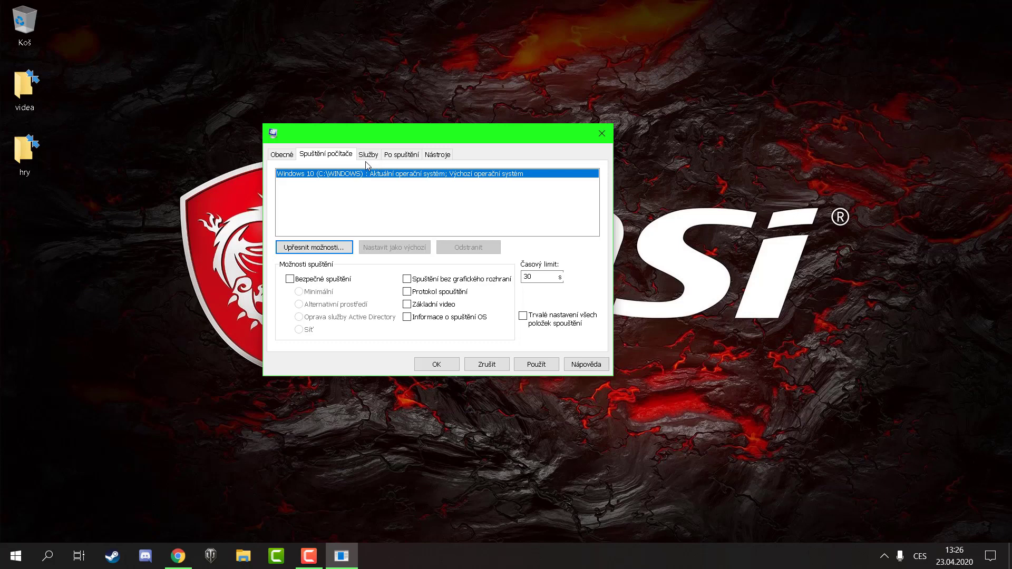
- Open Task Manager from System Configuration's startup section, review each startup program's status and startup impact, and close Task Manager
click(405, 155)
click(426, 193)
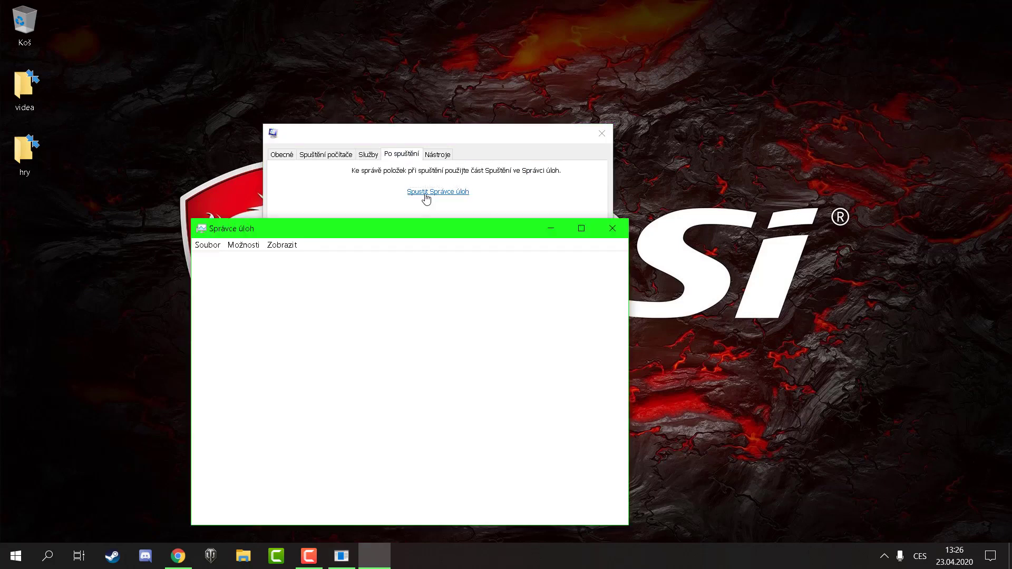
drag(414, 228, 492, 60)
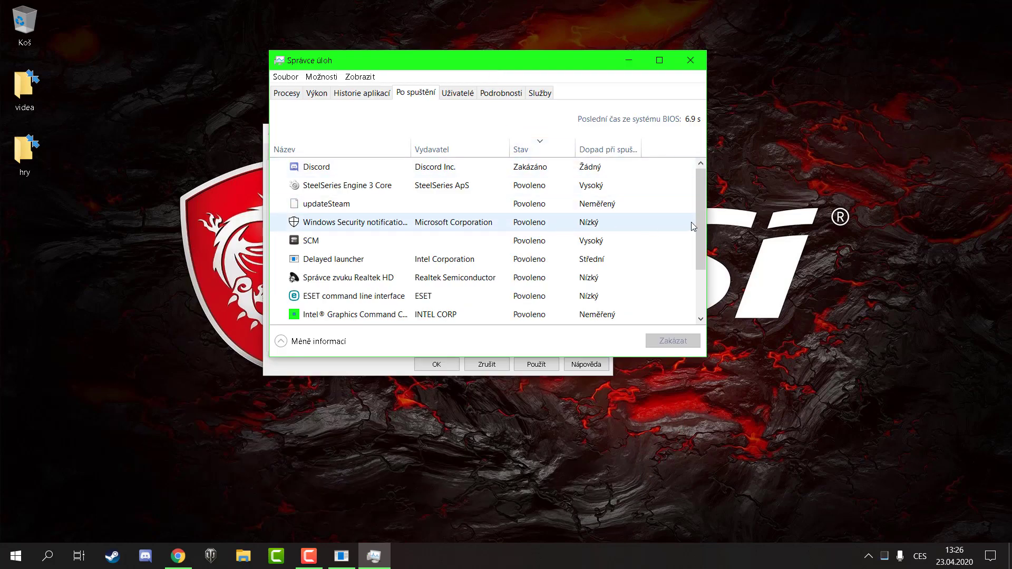
drag(700, 224, 702, 280)
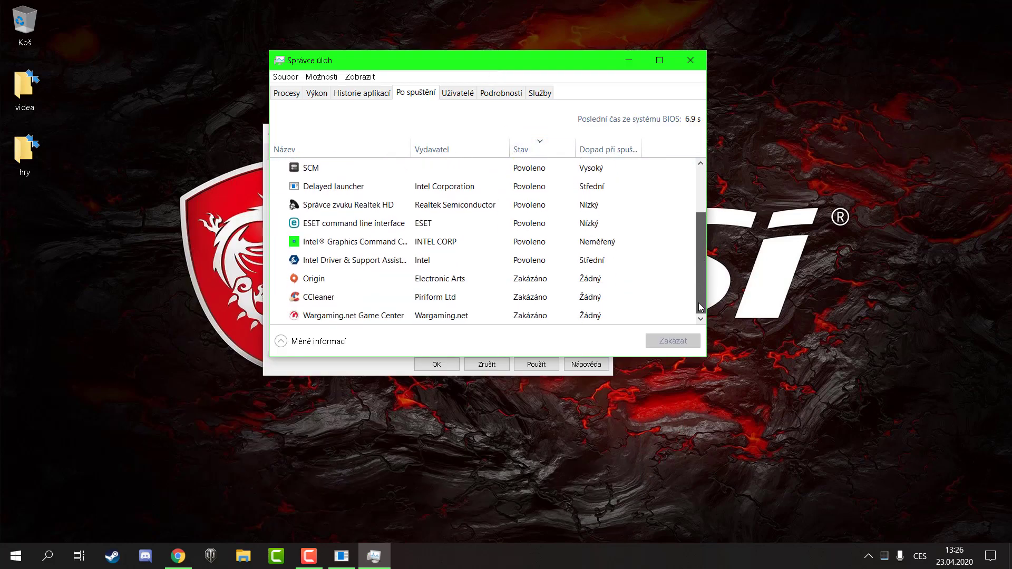
scroll(700, 295, up, 2)
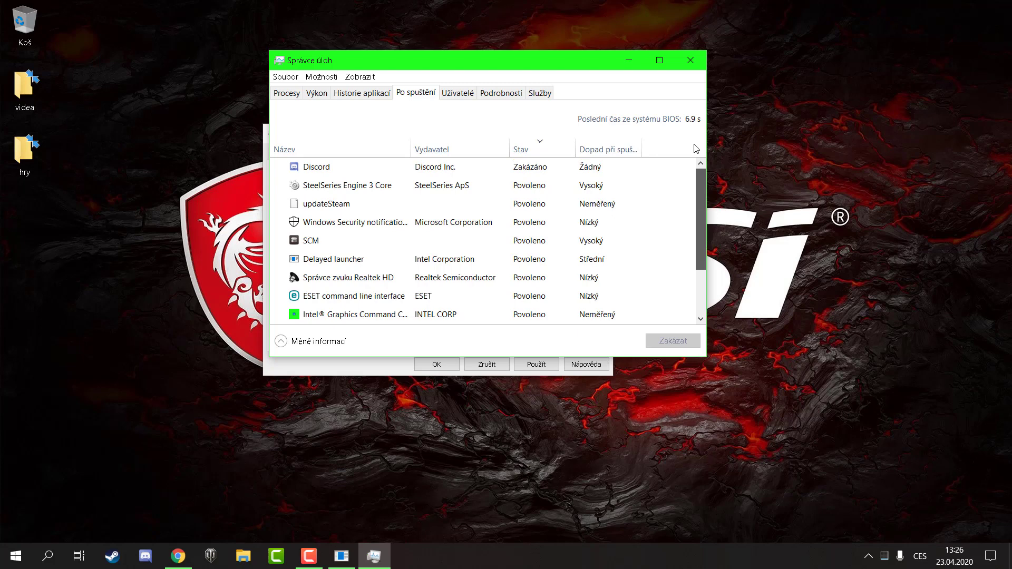
click(658, 61)
click(868, 556)
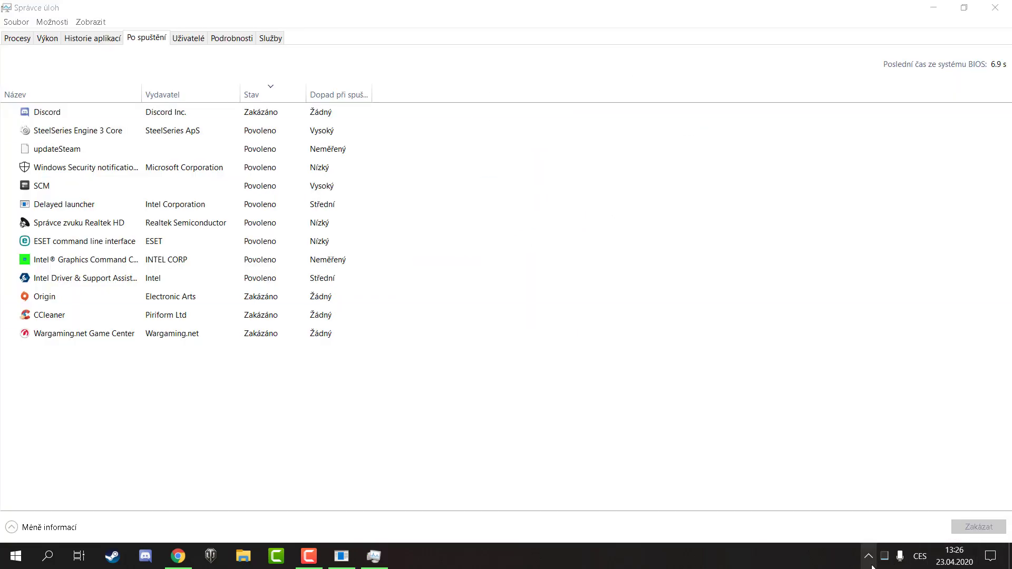
click(885, 556)
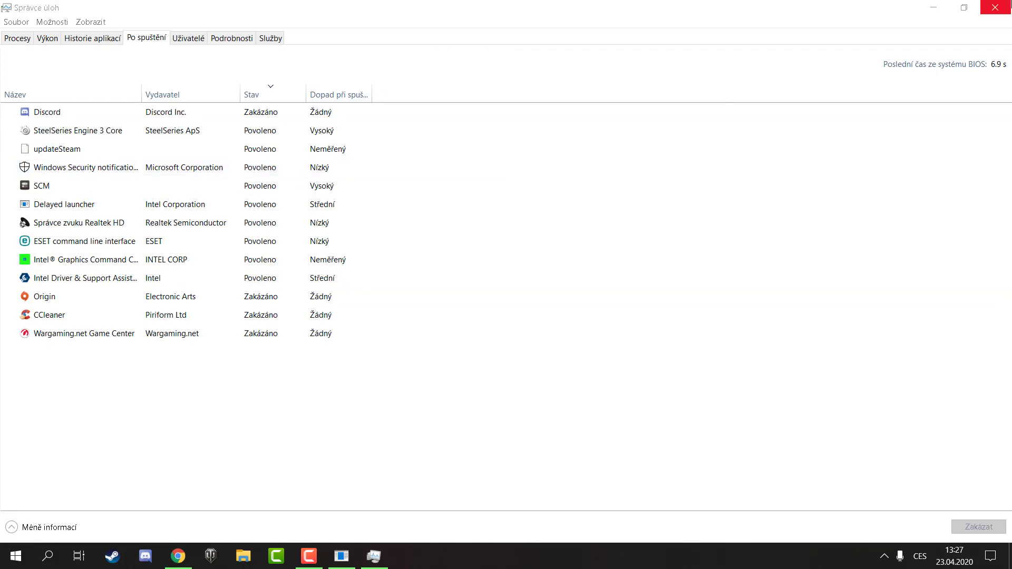
click(1008, 5)
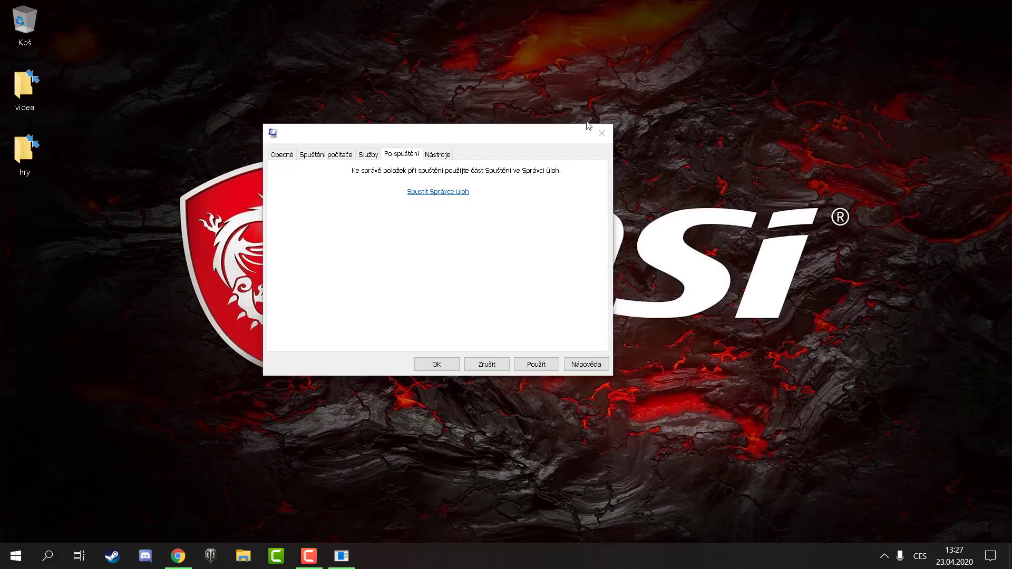
- Apply the System Configuration changes, close the window, and briefly view the hidden notification-area icons
click(536, 365)
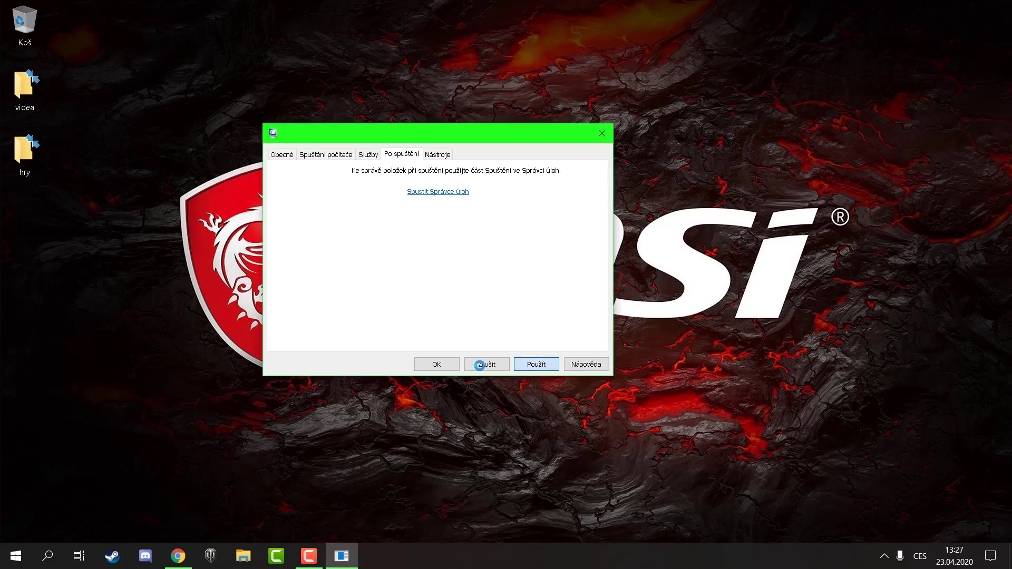
click(447, 364)
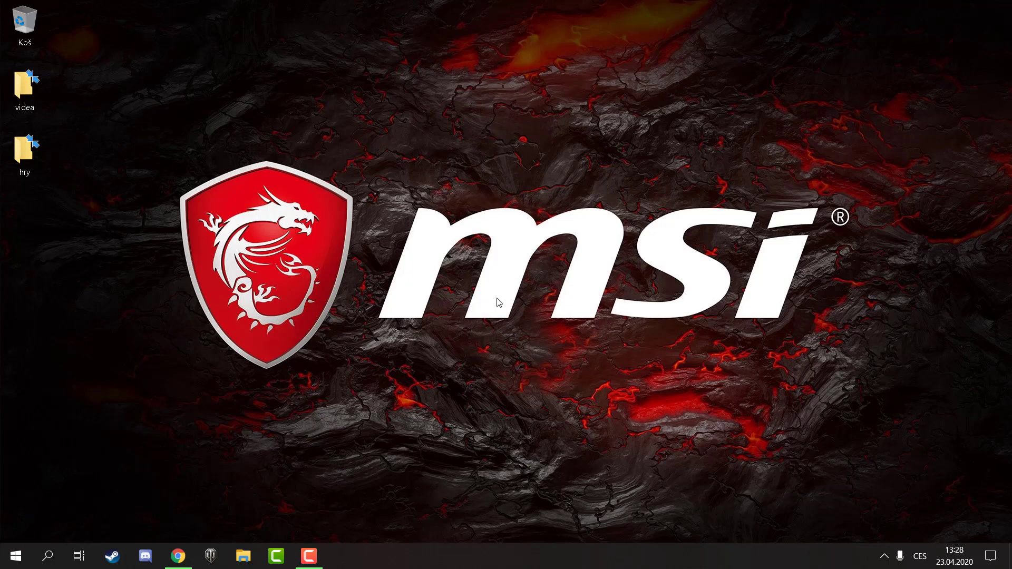
click(887, 562)
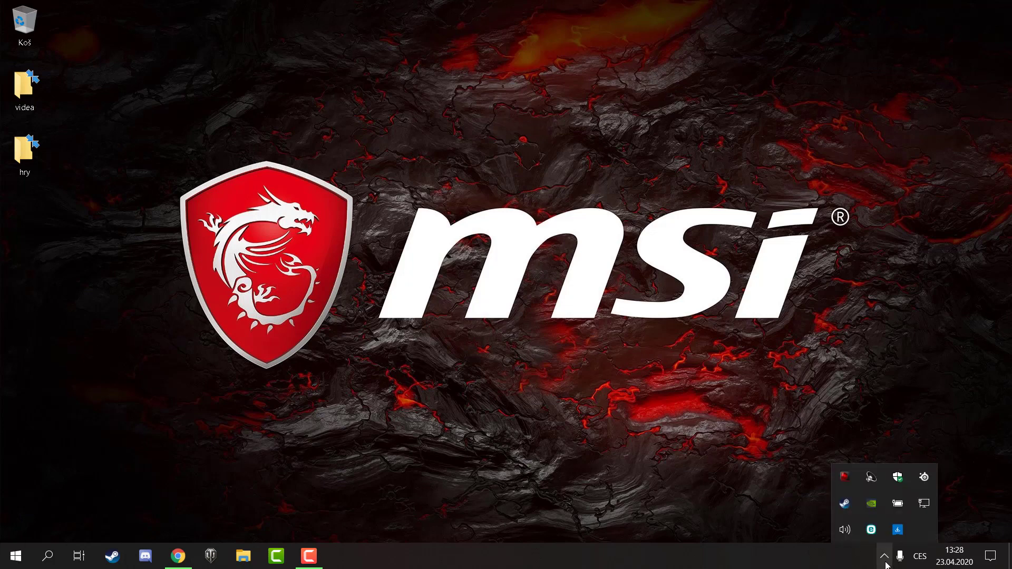
click(886, 559)
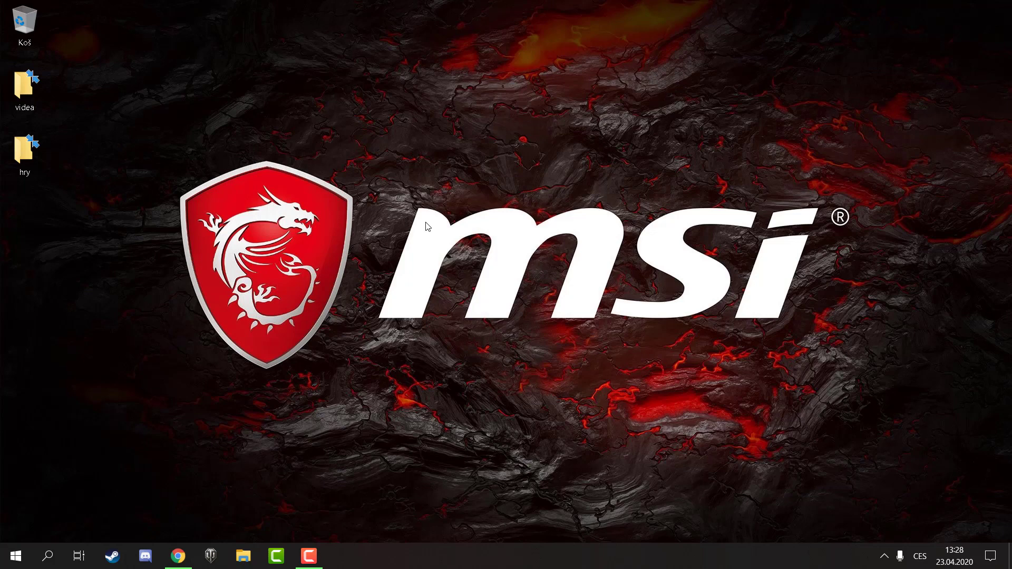
- Switch to Google Chrome, search for "intel driver" in a new tab, and open the Intel Driver & Support Assistant page
click(178, 556)
right_click(178, 556)
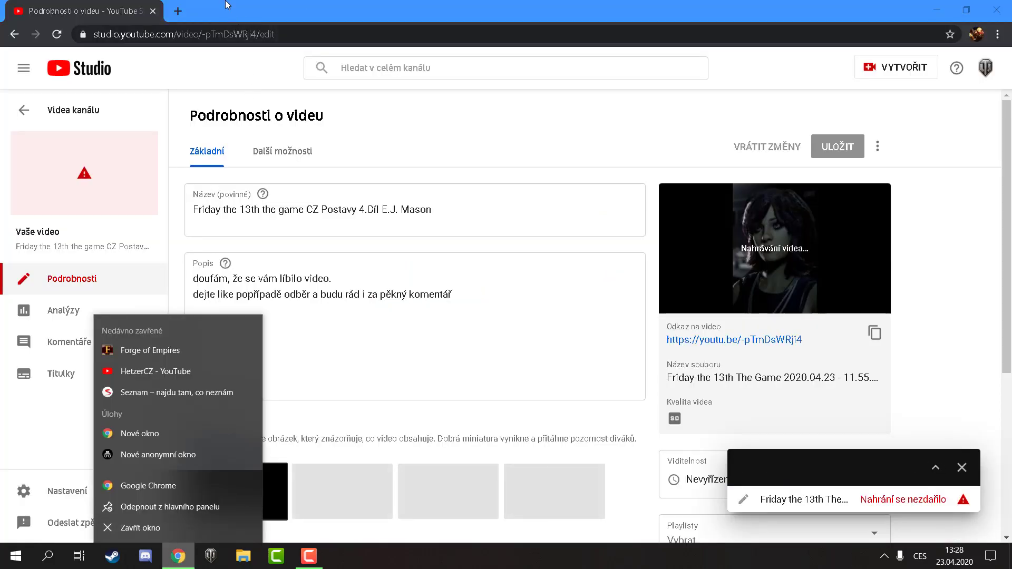
click(180, 12)
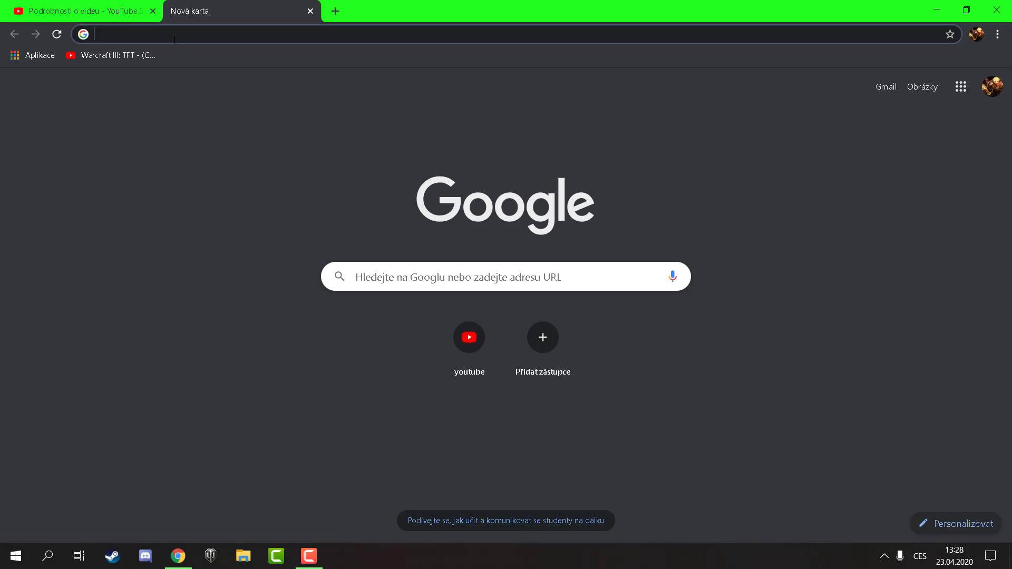
click(174, 40)
text(intel)
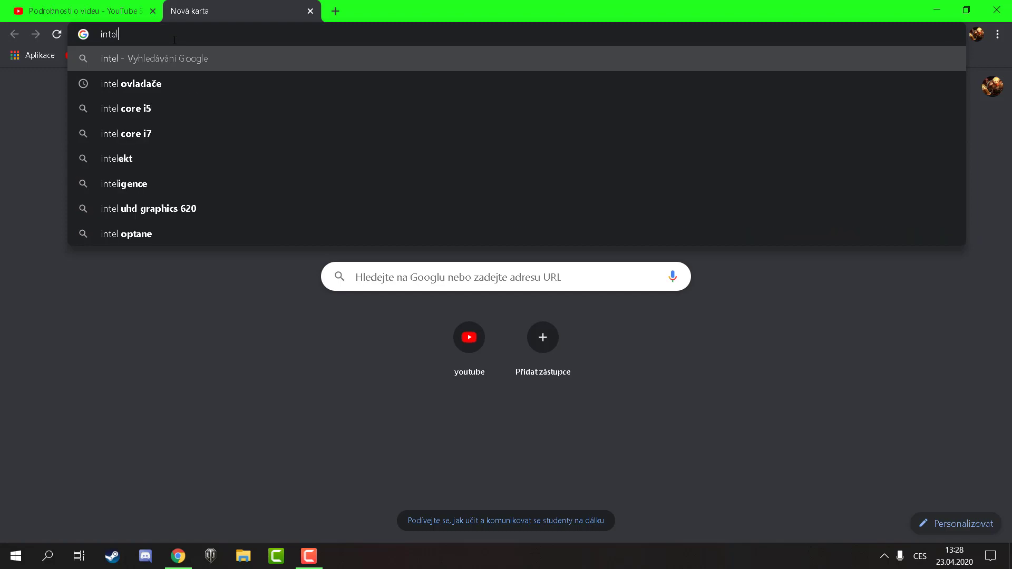
text( driu)
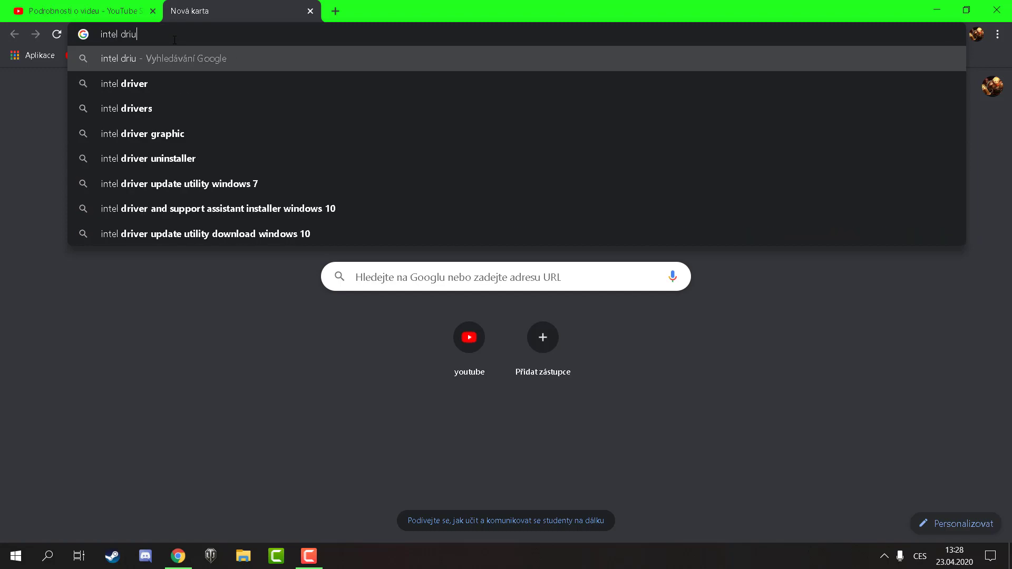
click(188, 79)
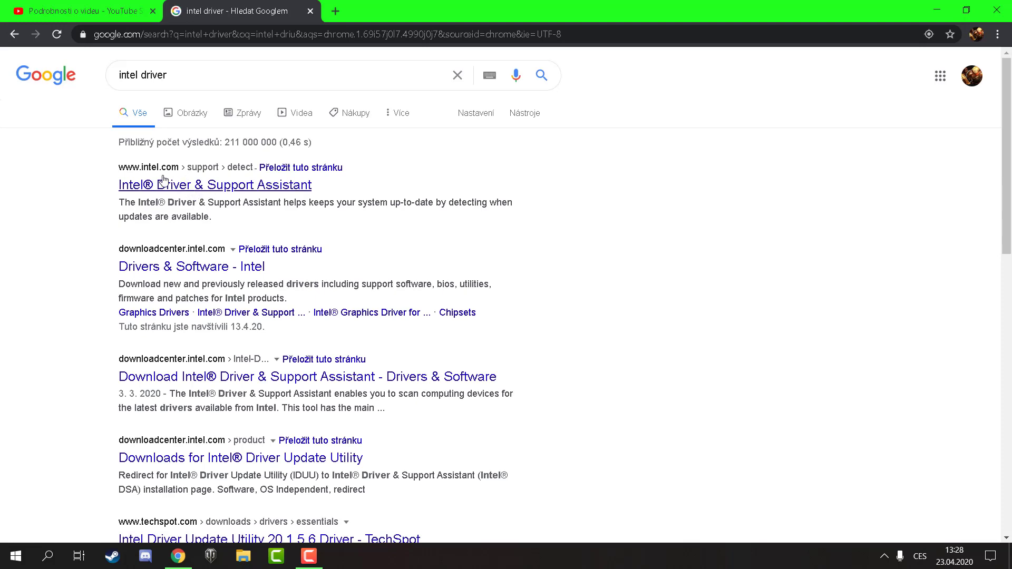
click(231, 190)
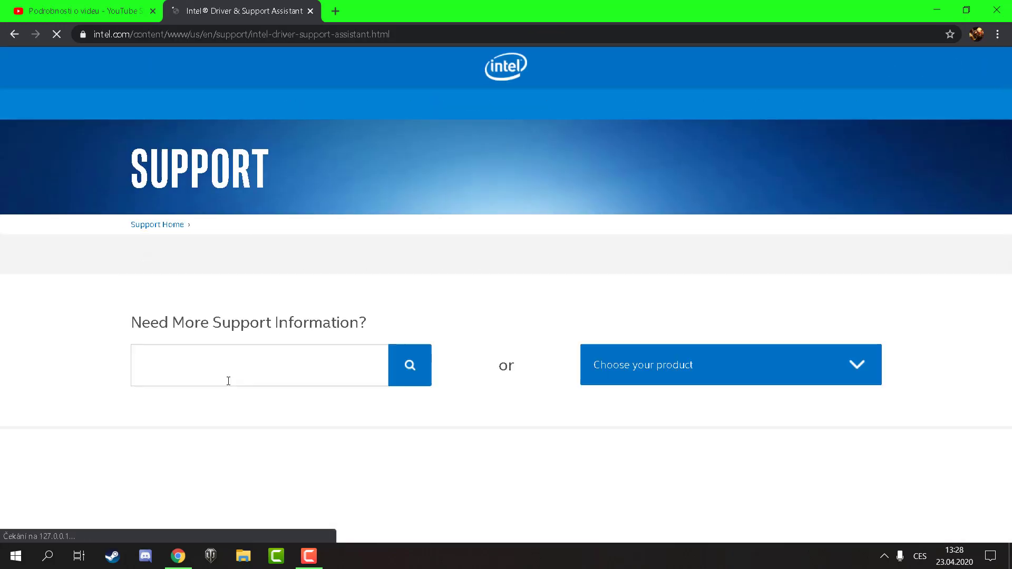
- Examine the Intel Driver & Support Assistant scan results for available updates, PC details, devices and drivers, declining the site survey
scroll(264, 316, down, 4)
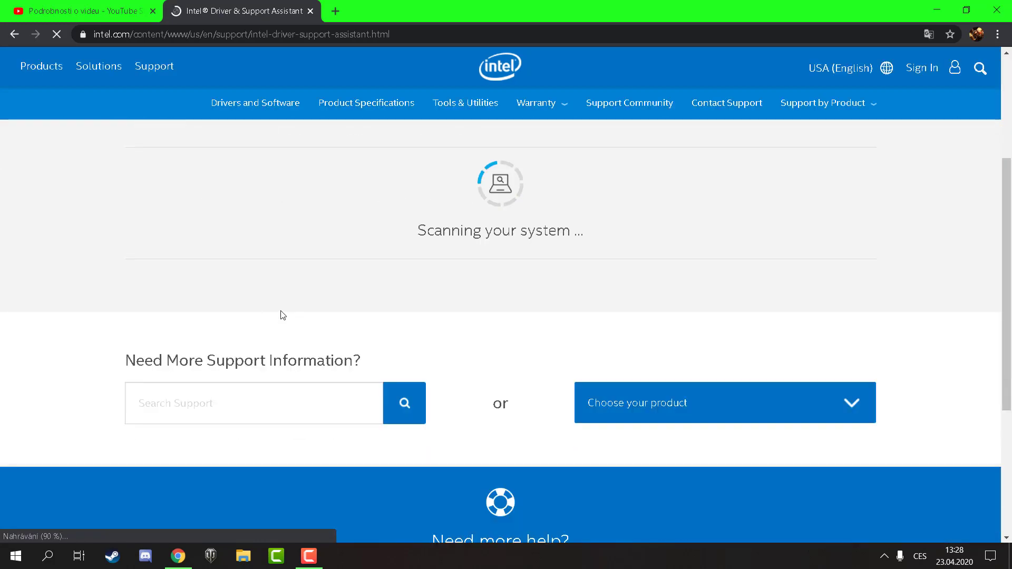
scroll(316, 285, up, 2)
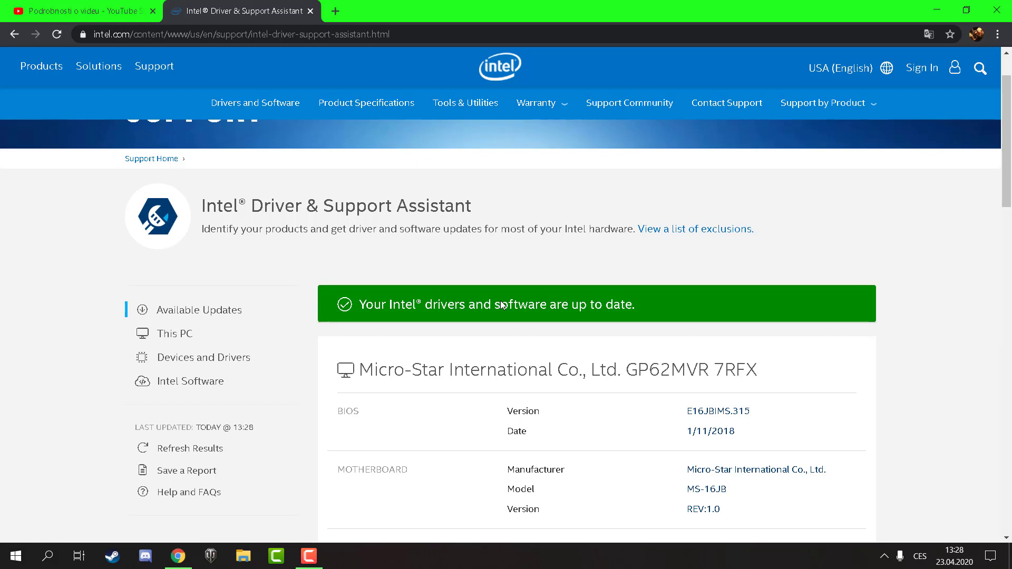
scroll(504, 327, down, 8)
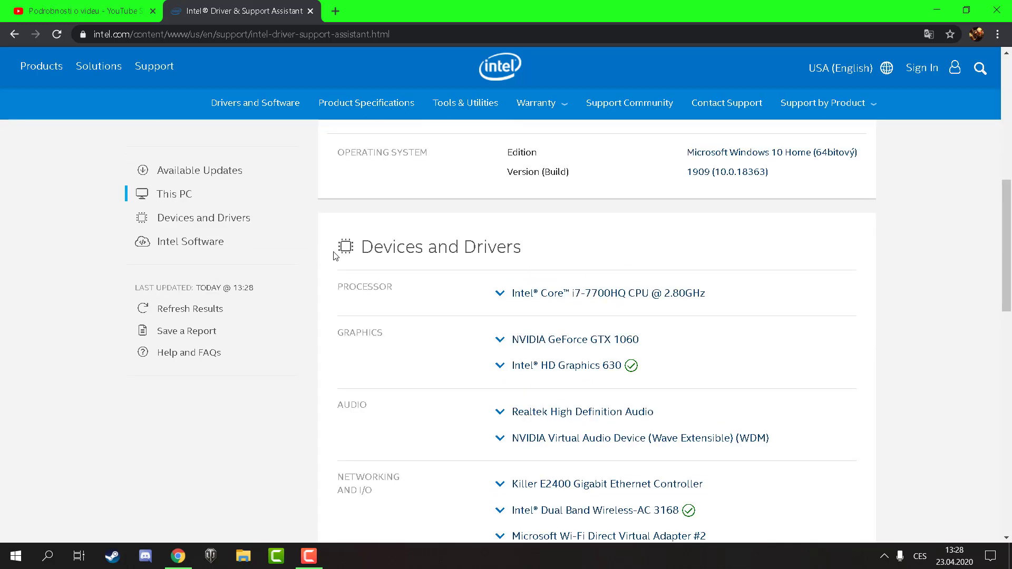
scroll(527, 311, down, 2)
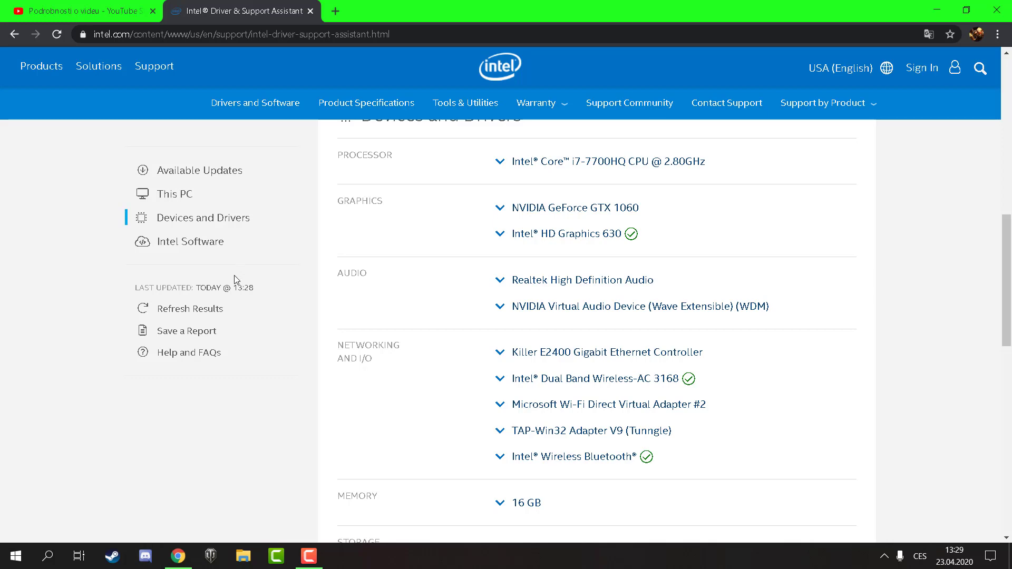
scroll(725, 340, down, 2)
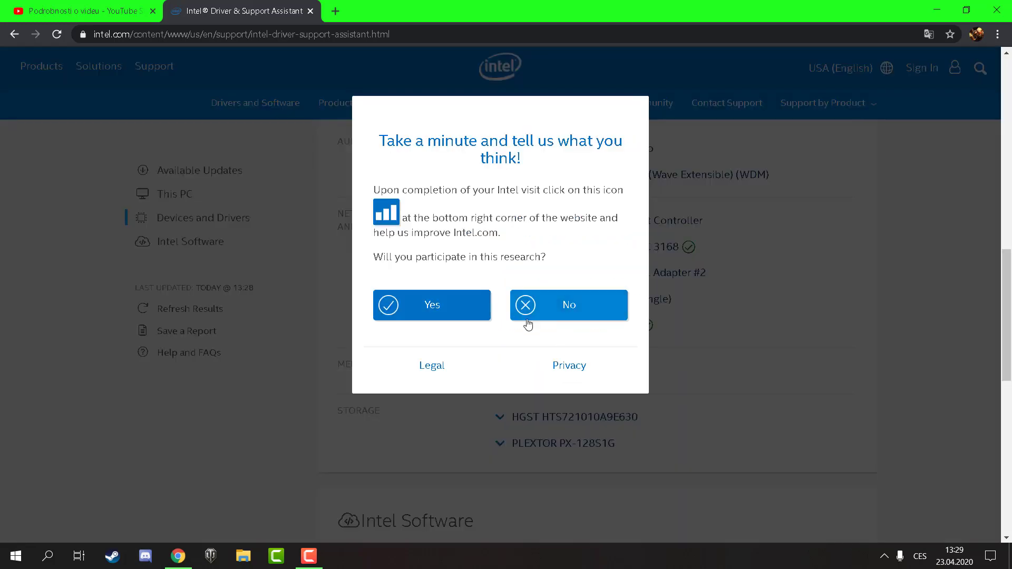
click(575, 310)
scroll(587, 248, up, 4)
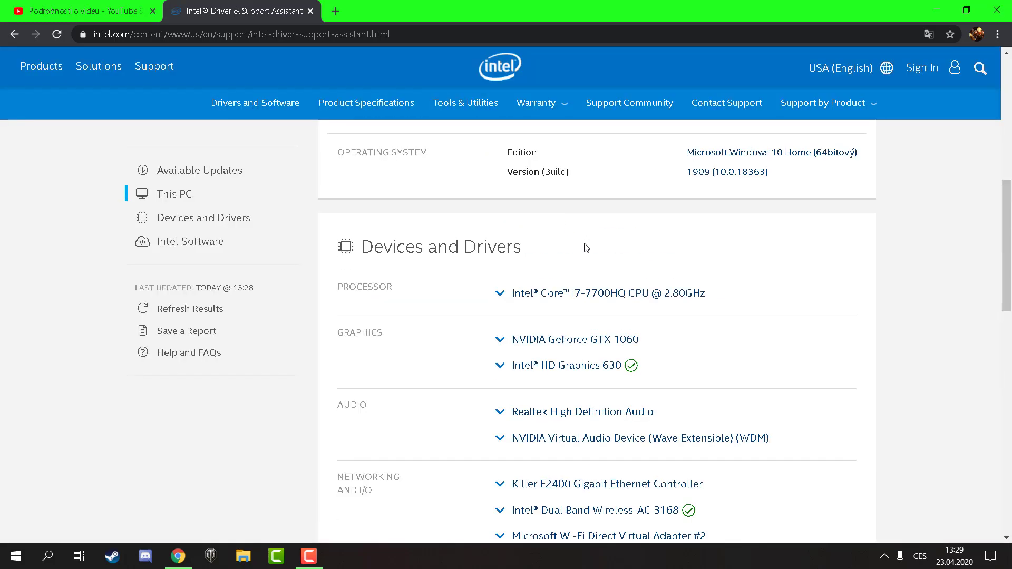
scroll(629, 390, up, 3)
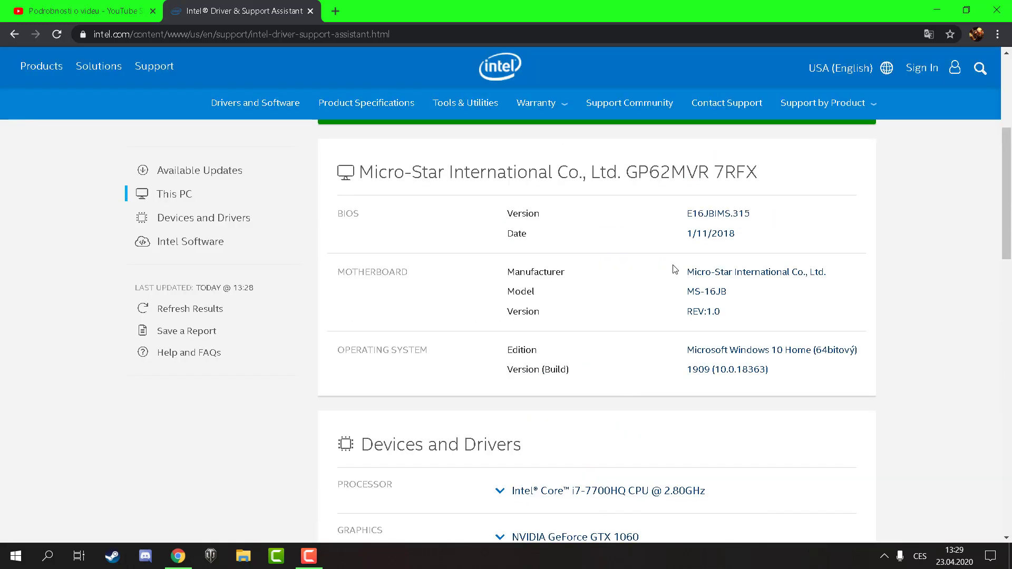
scroll(674, 270, up, 5)
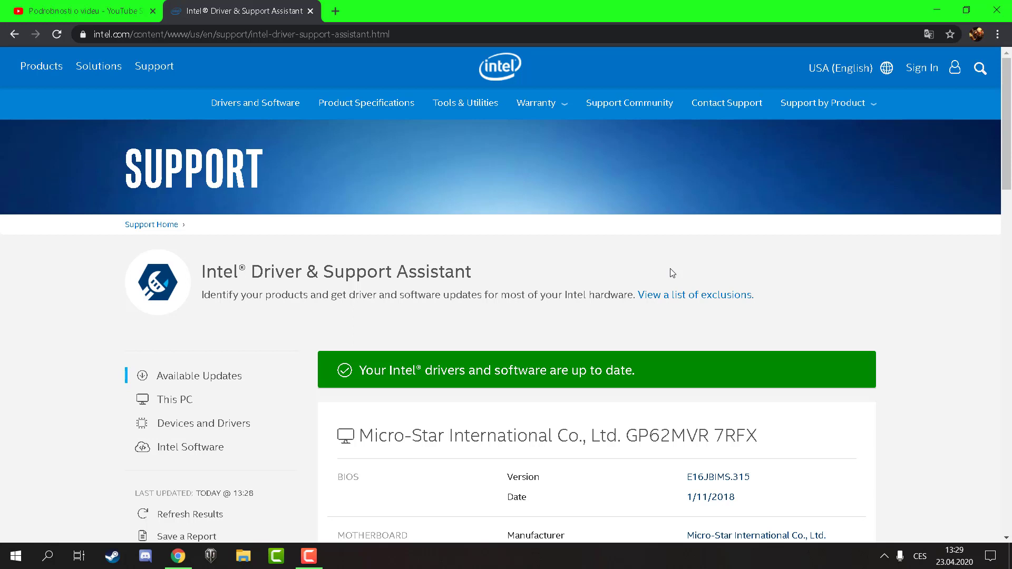
- Close the Intel Driver & Support Assistant page, minimize Chrome, and show the hidden notification-area icons
click(312, 11)
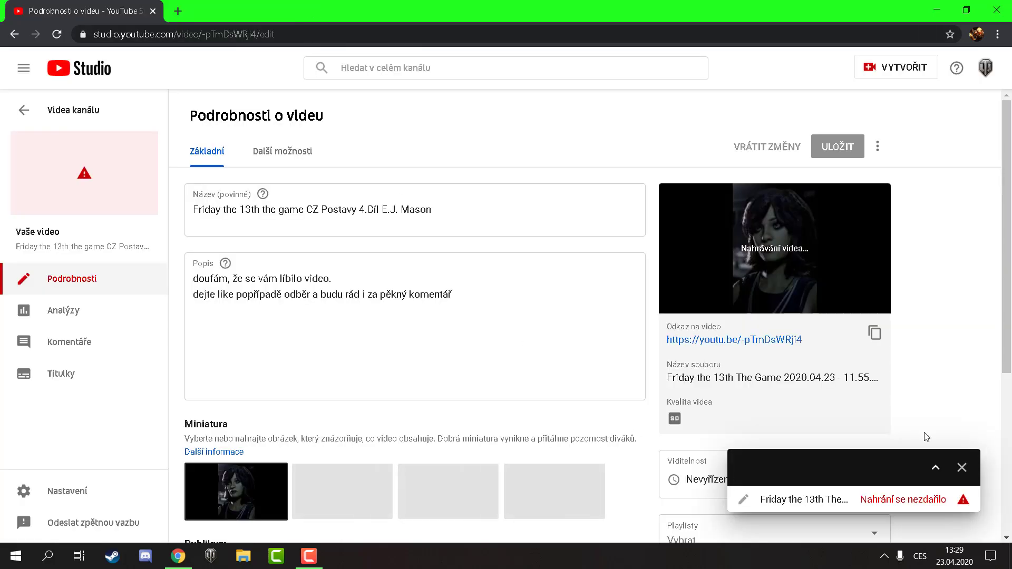
click(937, 11)
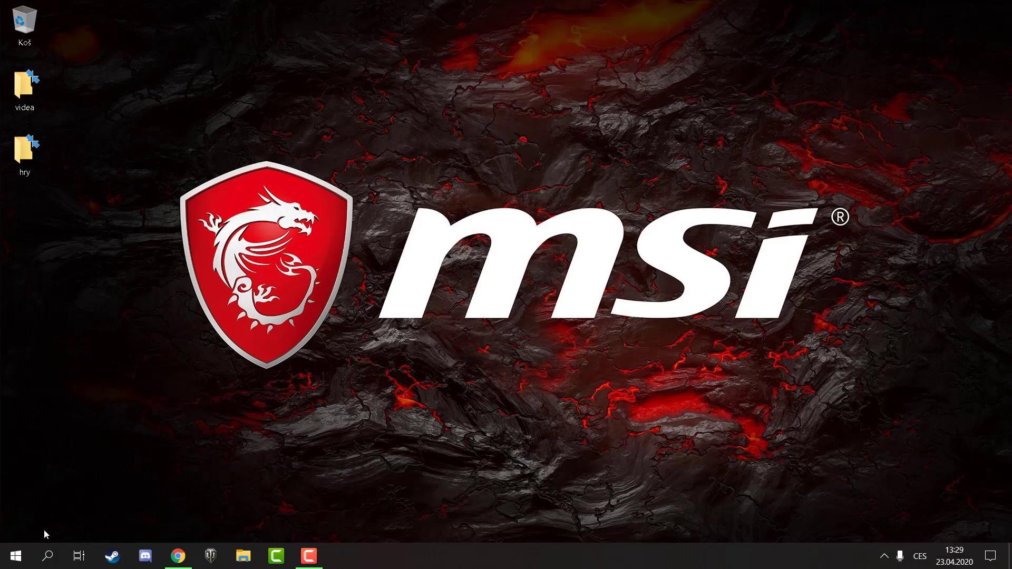
click(888, 561)
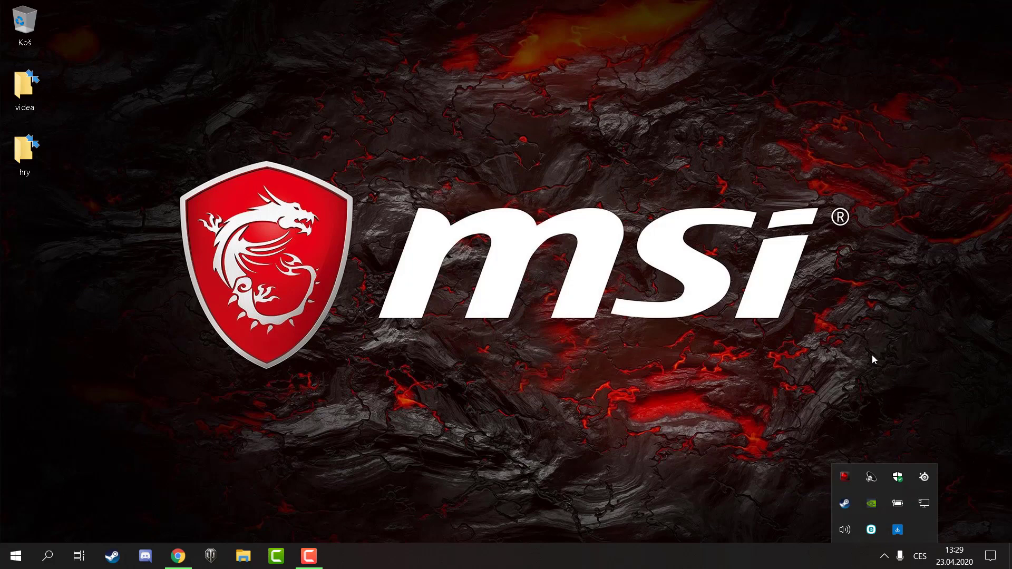
click(884, 556)
click(884, 556)
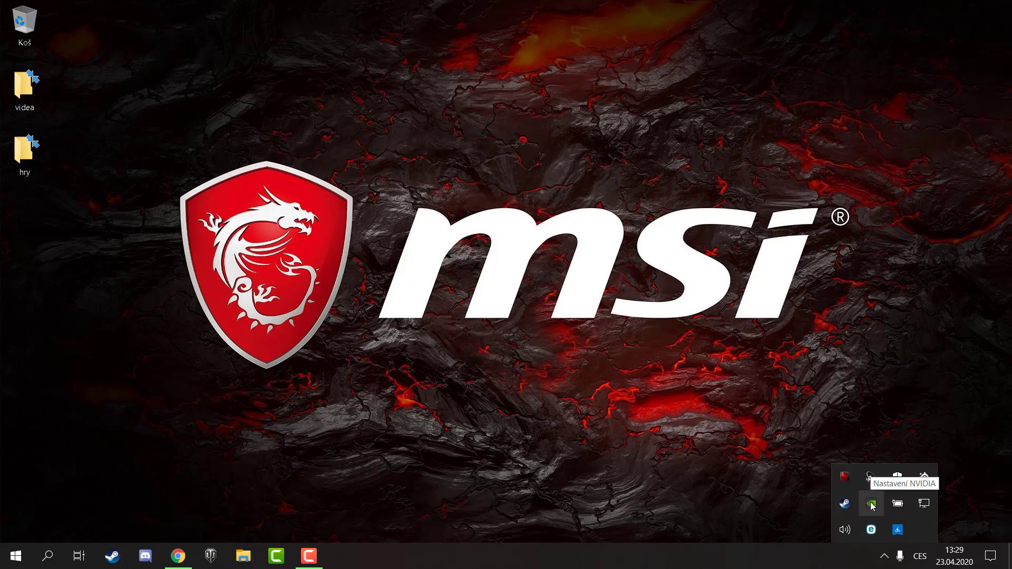
- Open NVIDIA GeForce Experience from its notification-area icon and dismiss the introductory driver tip
right_click(543, 262)
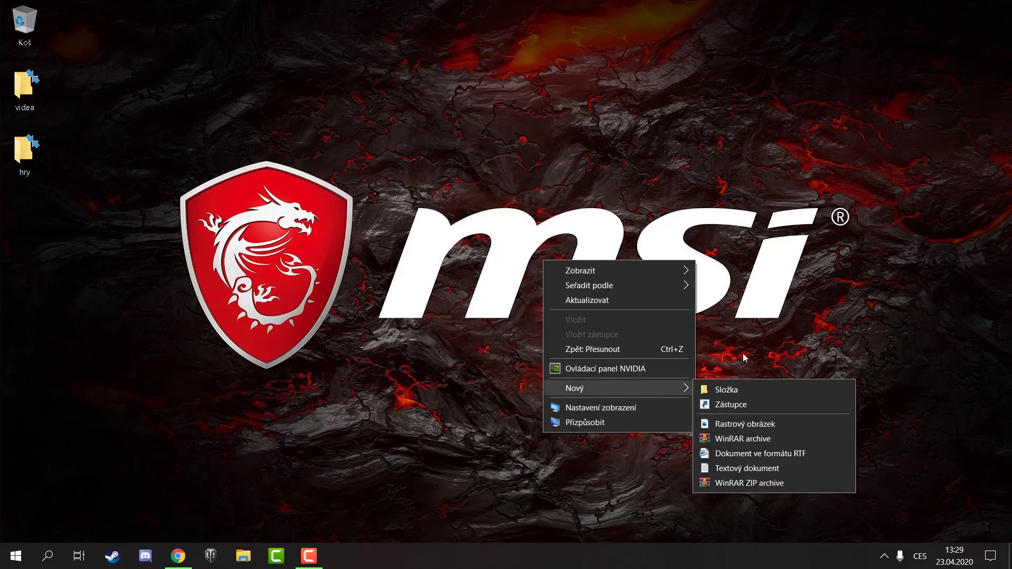
click(764, 310)
click(884, 556)
right_click(872, 503)
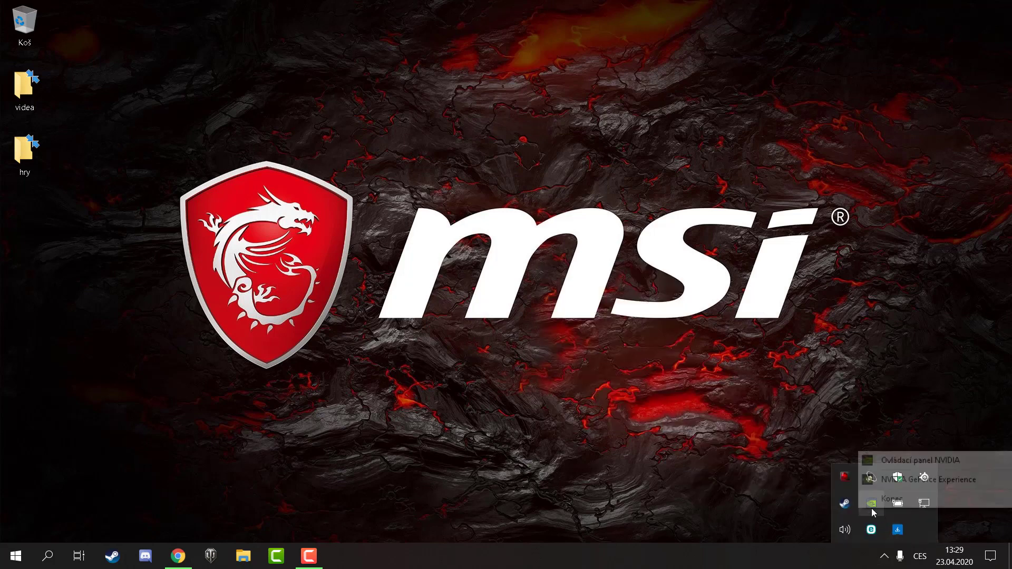
key(Escape)
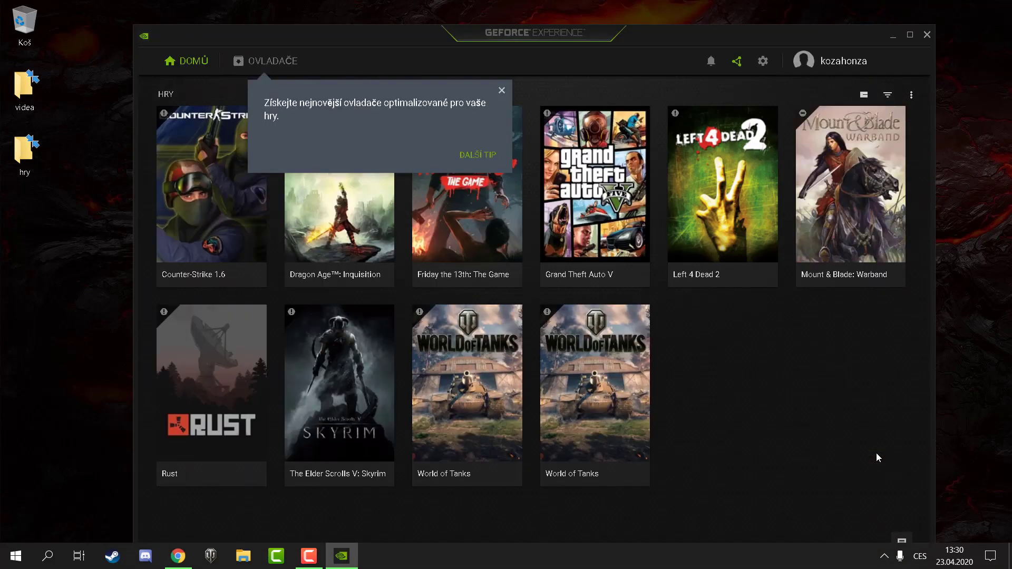
click(502, 91)
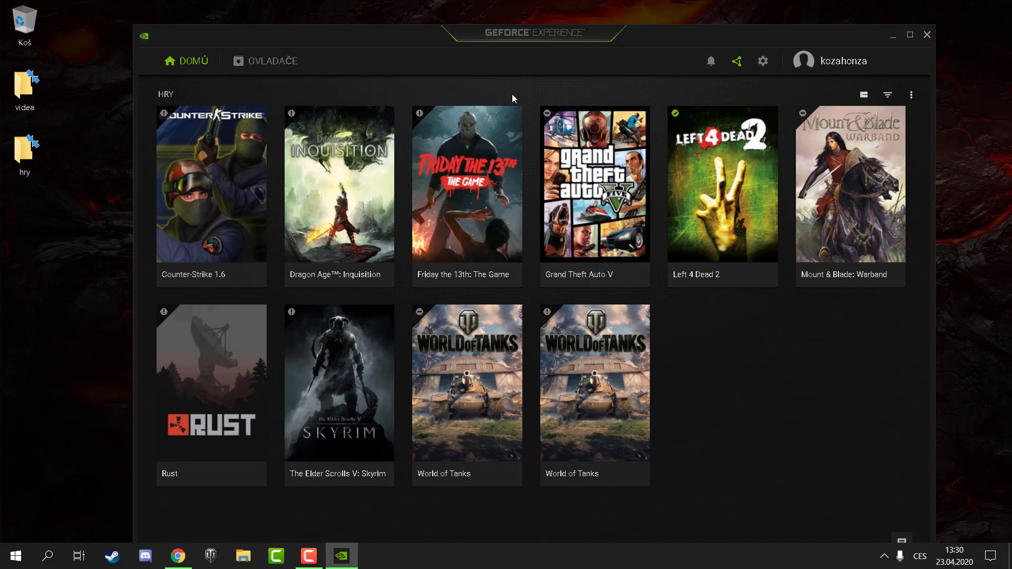
- Review the installed GeForce Game Ready Driver in GeForce Experience and check for available driver updates
mouse_move(466, 194)
click(285, 60)
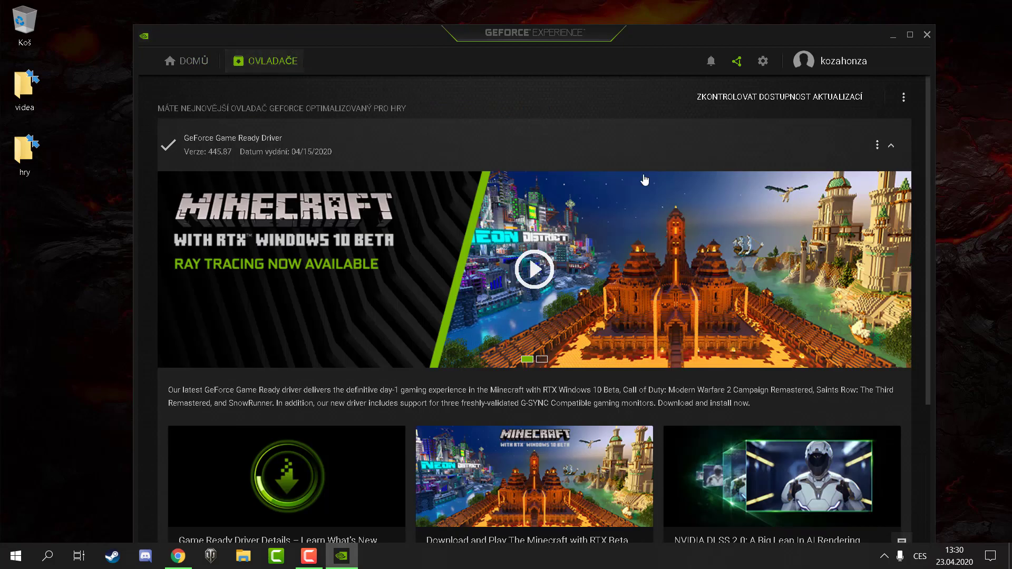
click(741, 99)
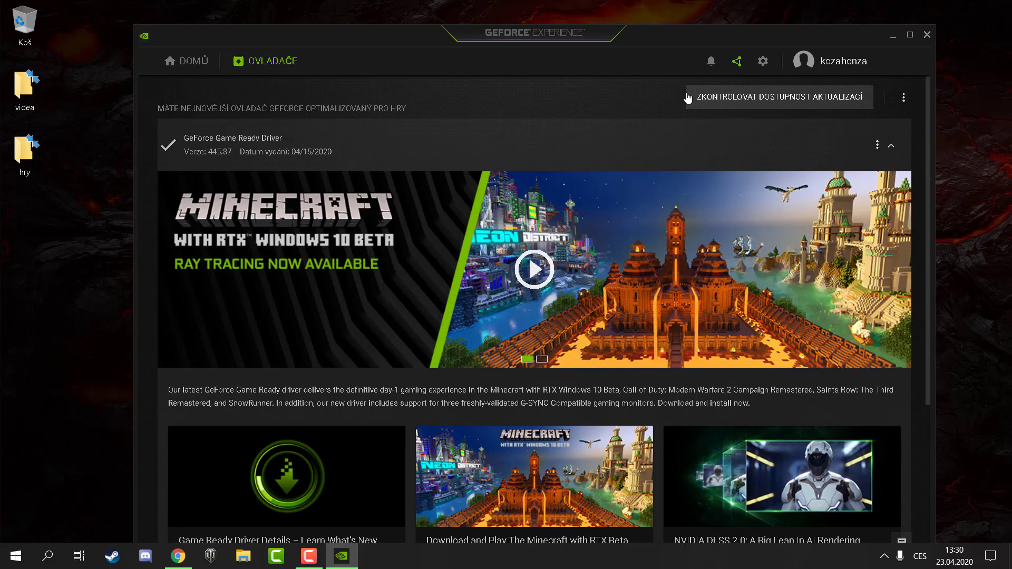
- Review the games and their optimization status on the GeForce Experience home page, and close the program
click(189, 61)
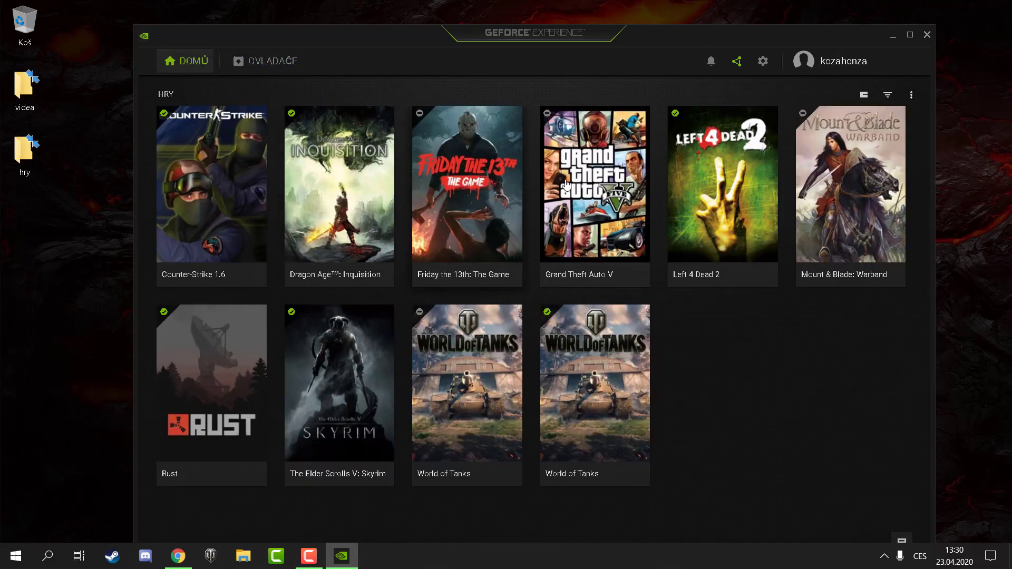
click(911, 94)
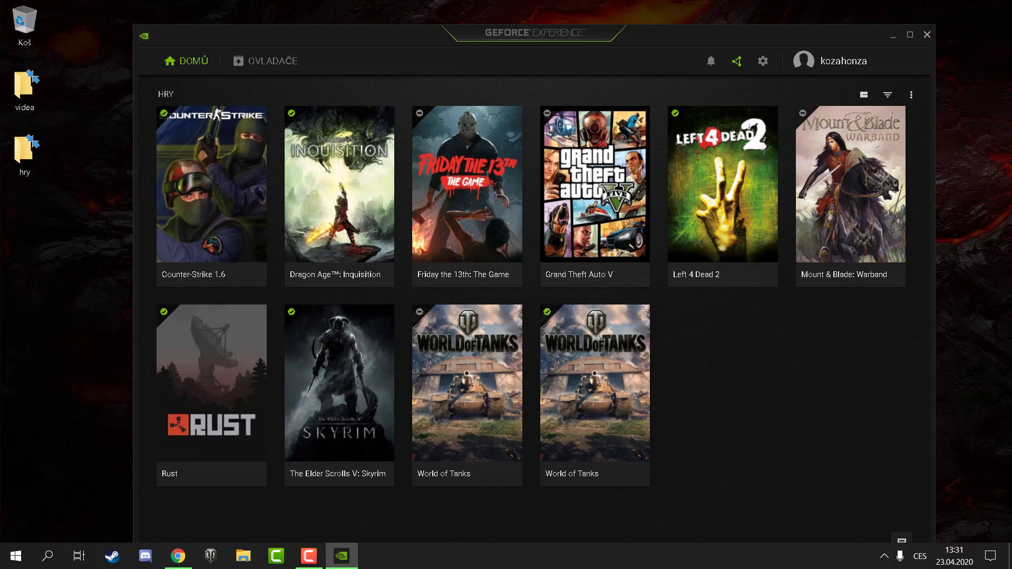
click(934, 36)
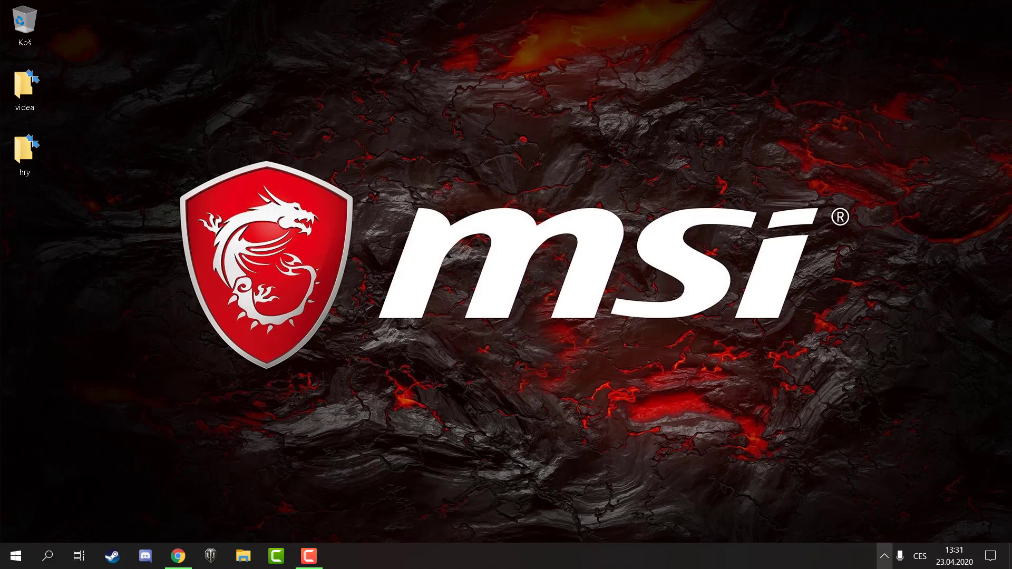
- Open the NVIDIA Control Panel from the notification area and review the global 3D settings list
click(885, 557)
right_click(870, 504)
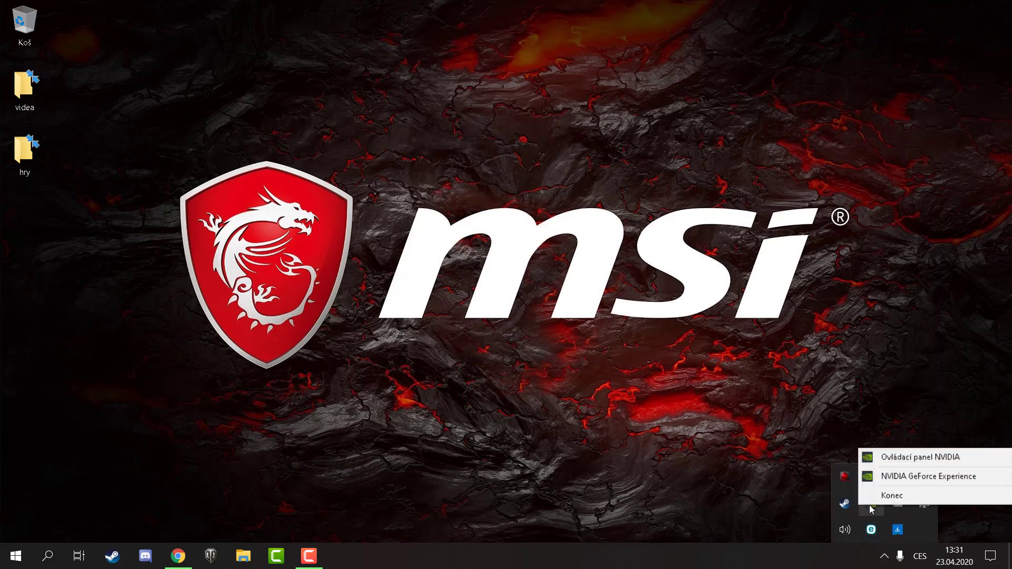
click(878, 459)
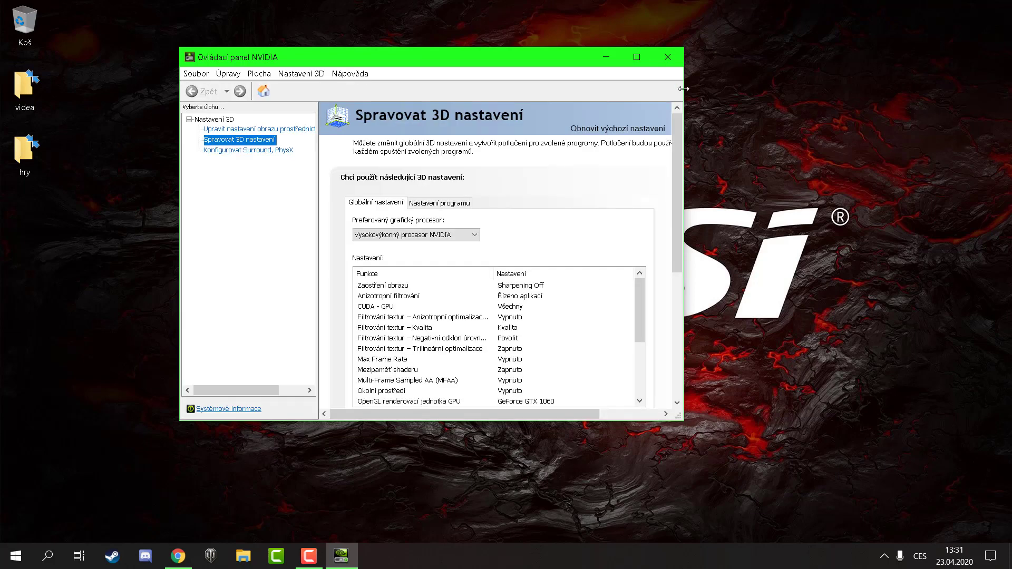
scroll(624, 344, down, 4)
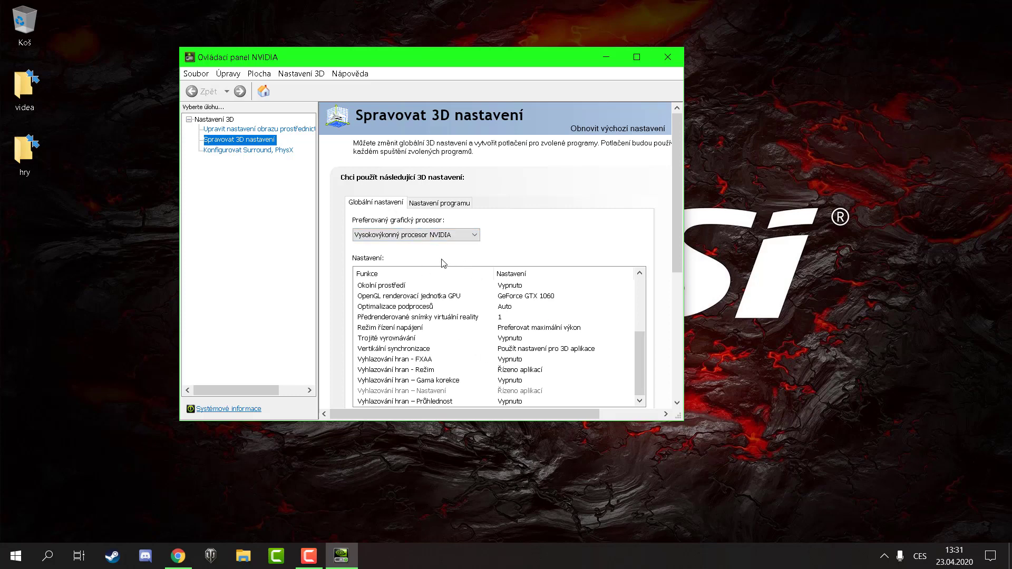
- Try custom image preferences emphasizing Výkon and Kvalita in the preview-based image settings, and reselect the advanced 3D image settings option
click(218, 142)
key(Up)
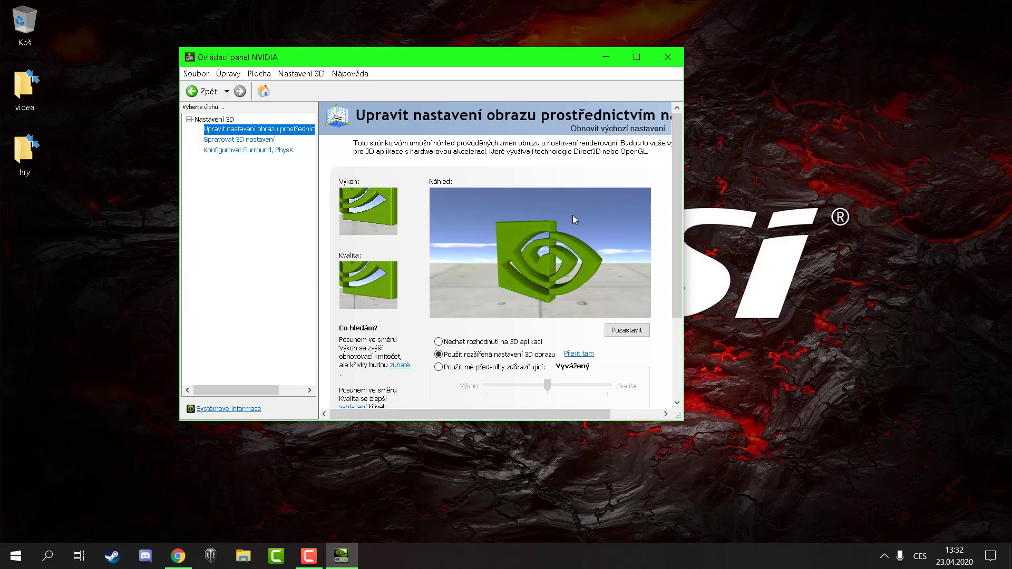
click(475, 365)
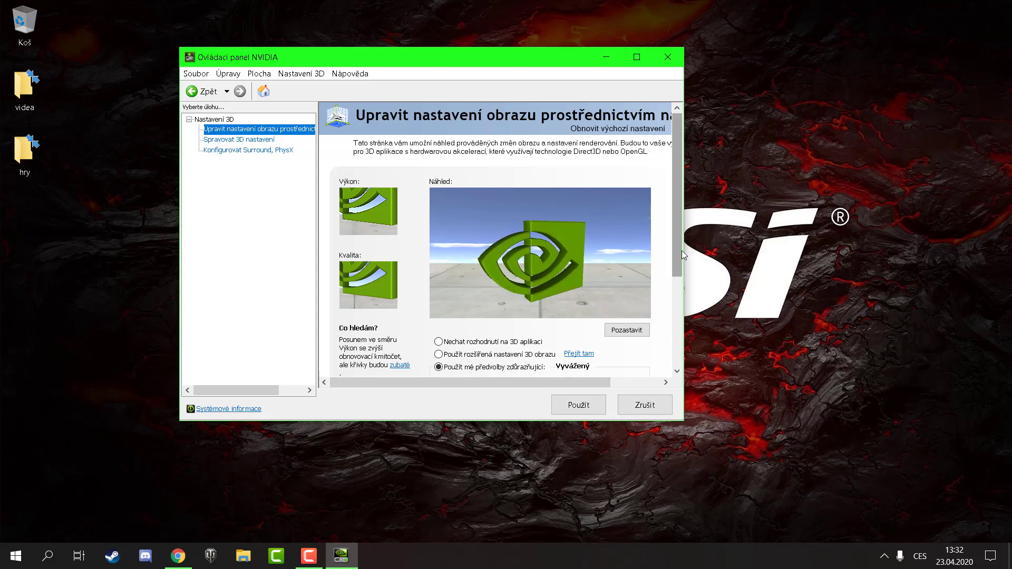
drag(677, 251, 675, 283)
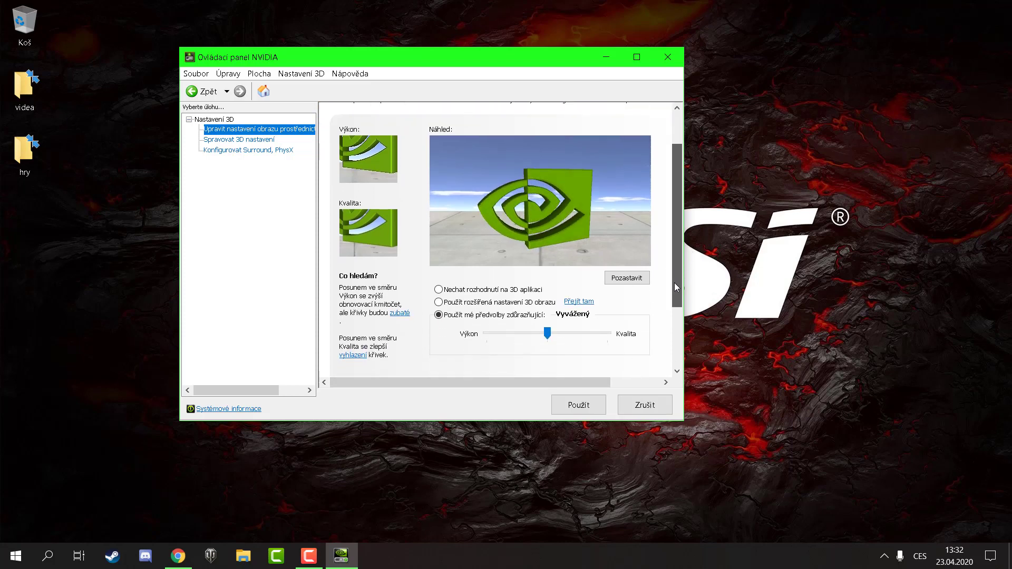
click(487, 335)
drag(489, 340, 607, 333)
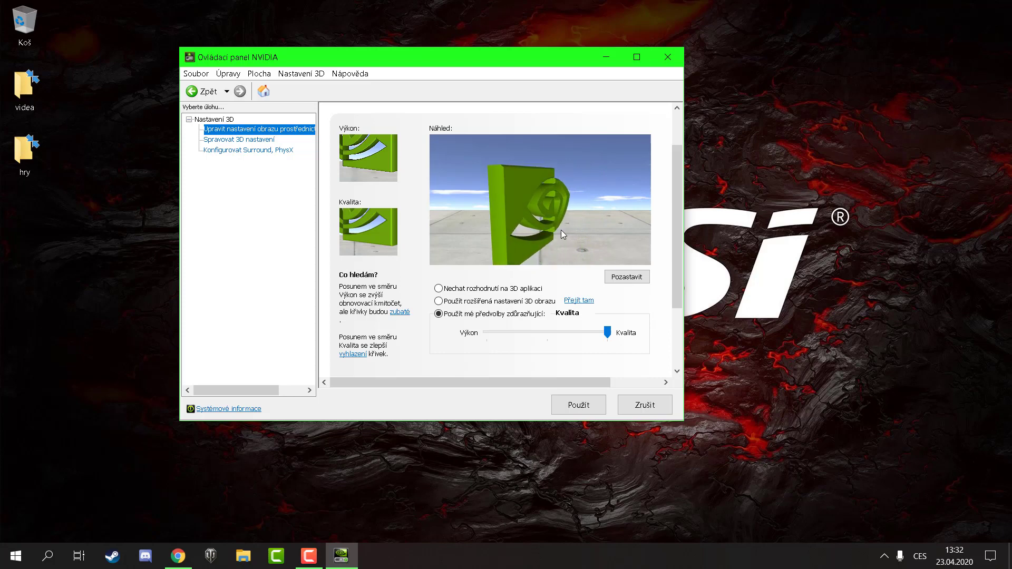
click(473, 304)
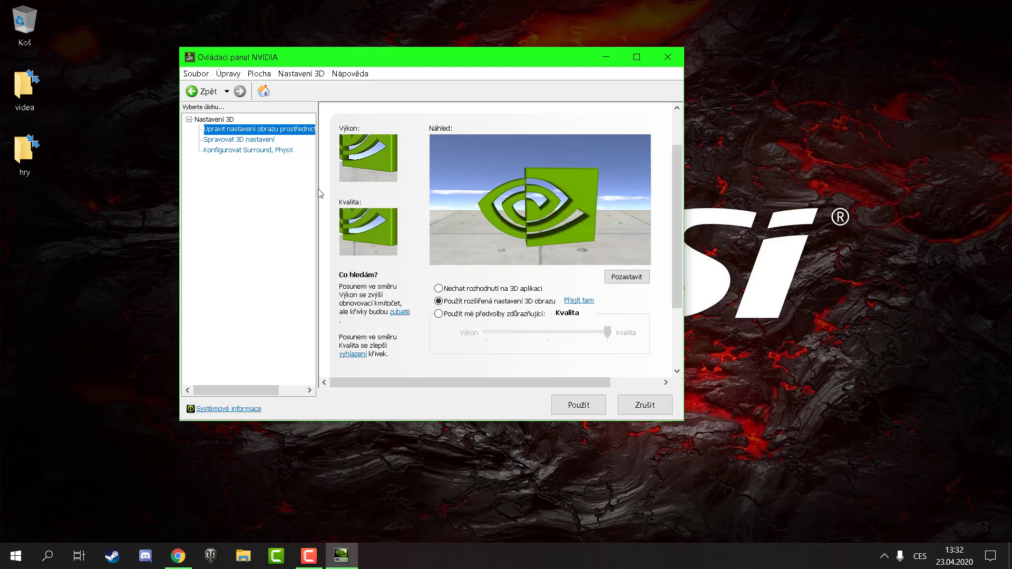
- Try setting anisotropic filtering to Vypnuto in the global 3D settings, and return it to Řízeno aplikací
click(253, 140)
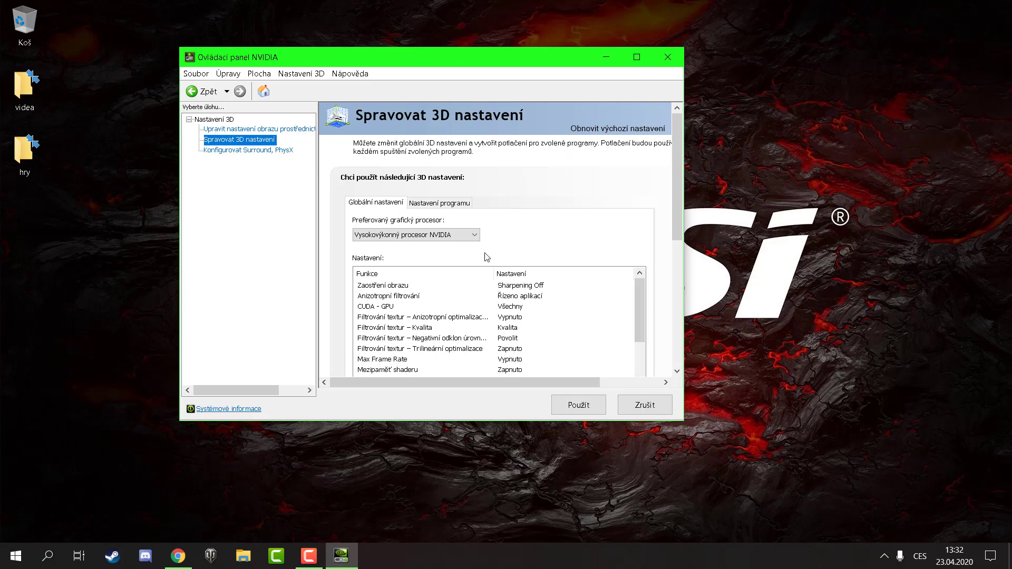
drag(642, 305, 640, 312)
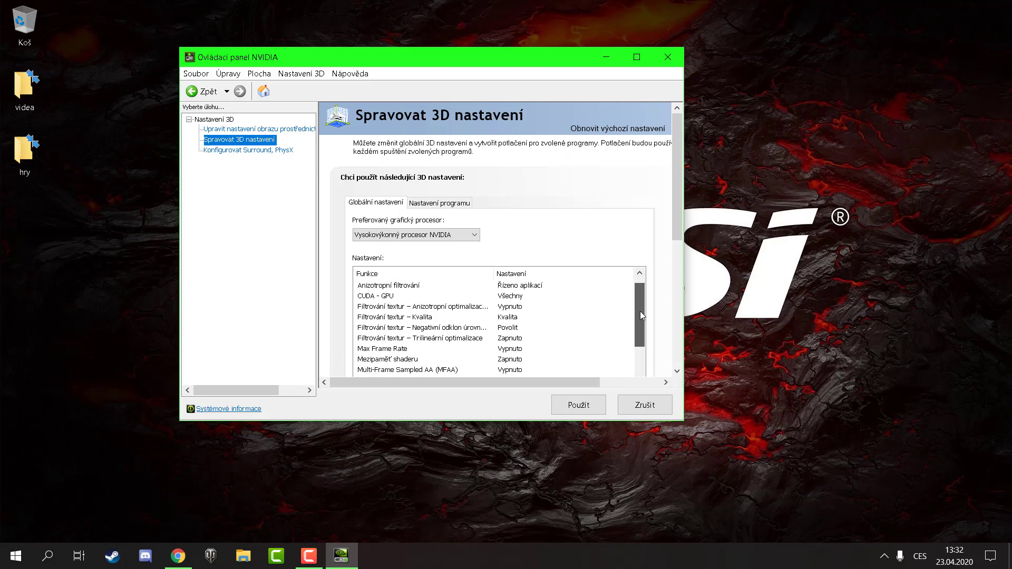
click(527, 287)
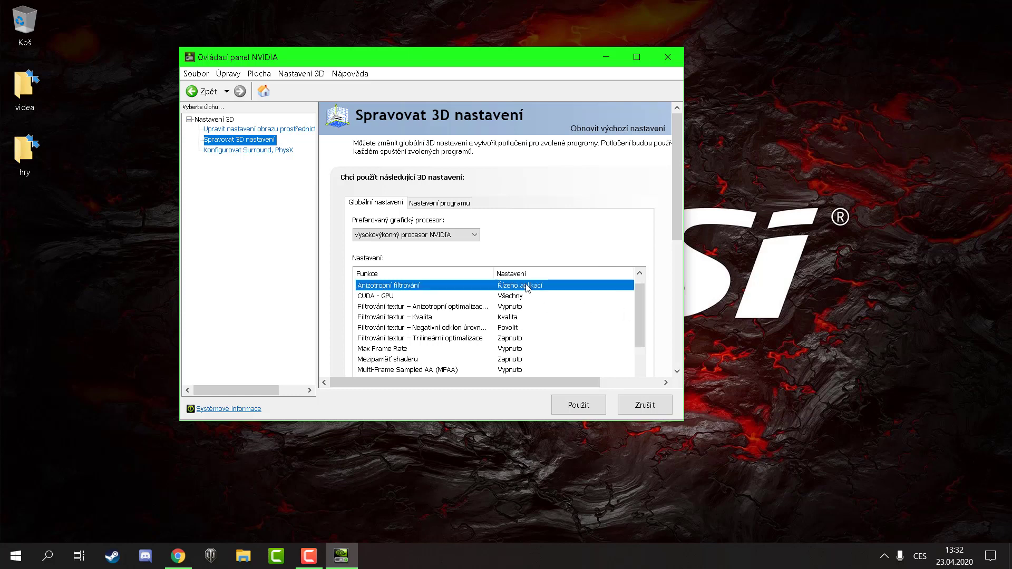
click(630, 285)
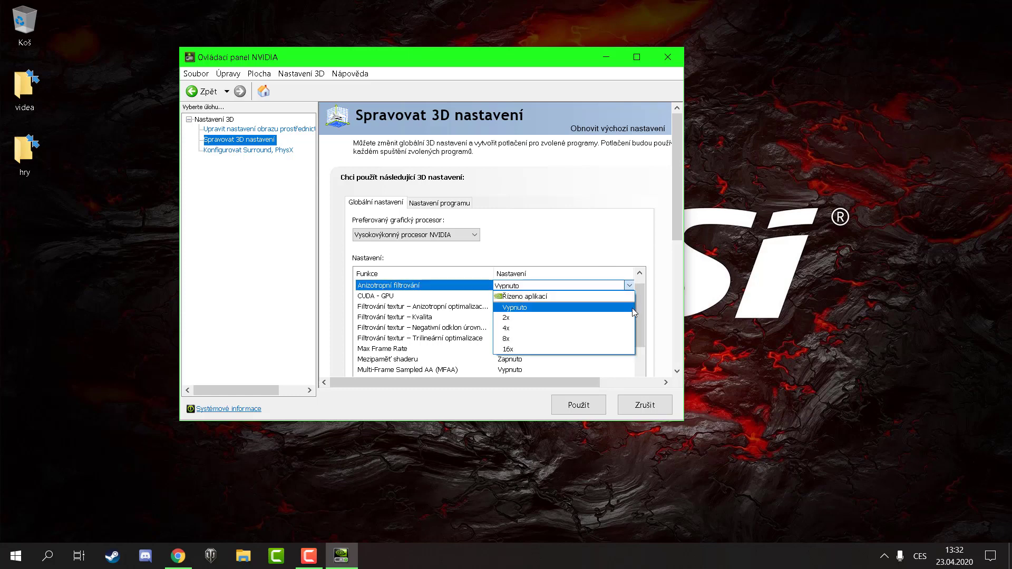
click(626, 296)
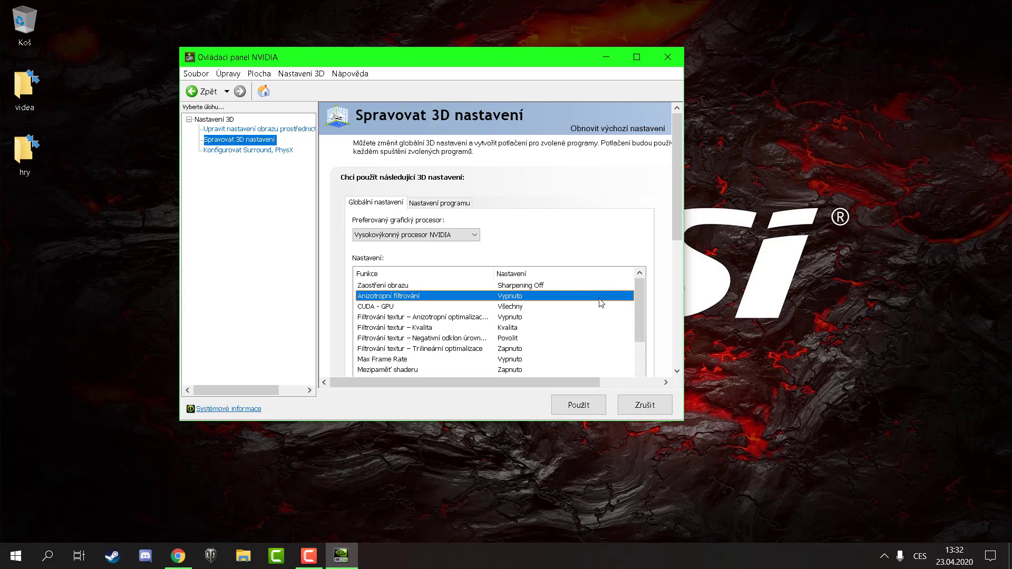
click(628, 296)
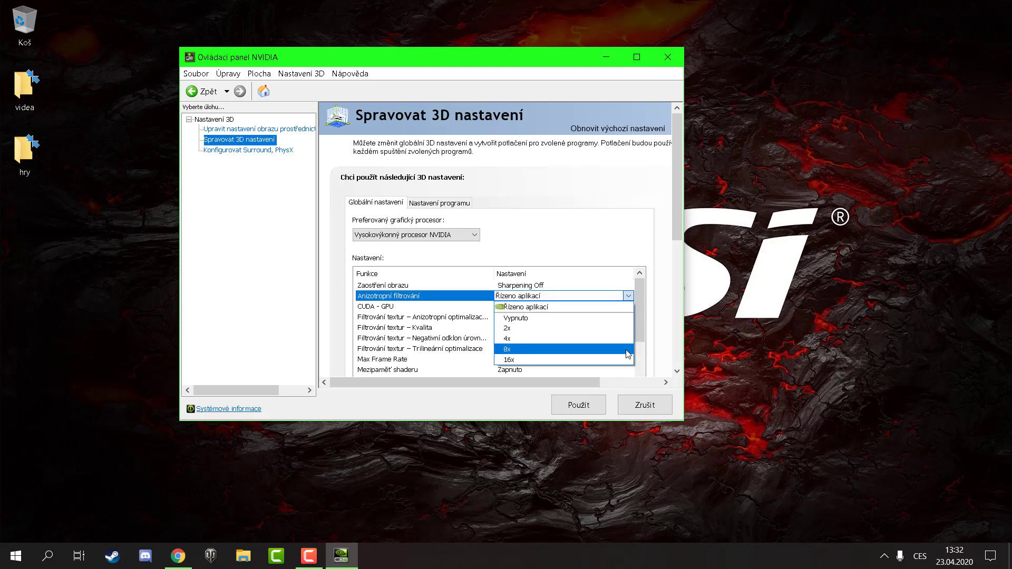
click(635, 299)
- Review the remaining global 3D settings and choose Vysokovýkonný procesor NVIDIA as the preferred graphics processor
scroll(634, 321, down, 3)
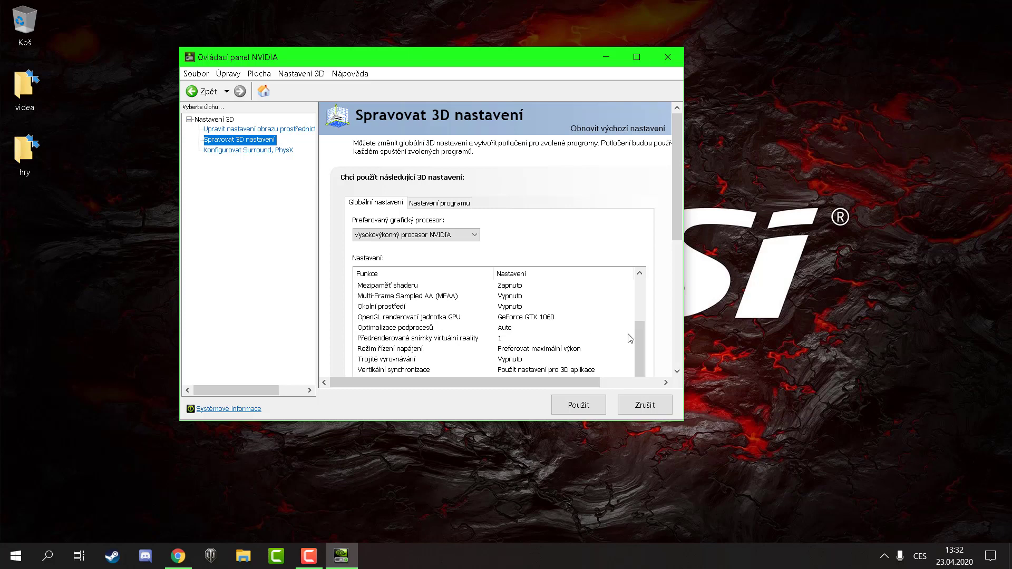
scroll(622, 345, down, 1)
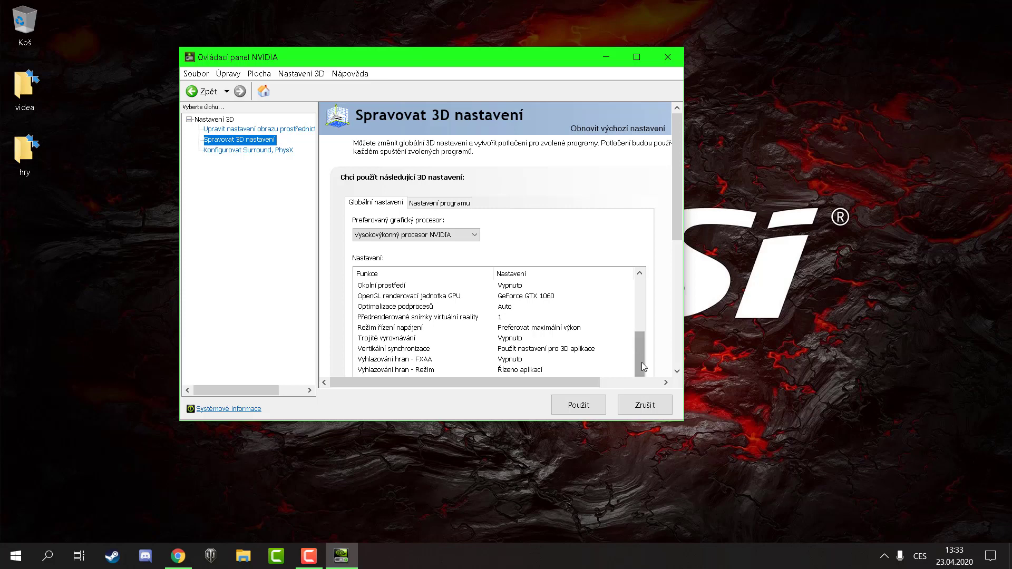
scroll(641, 349, up, 5)
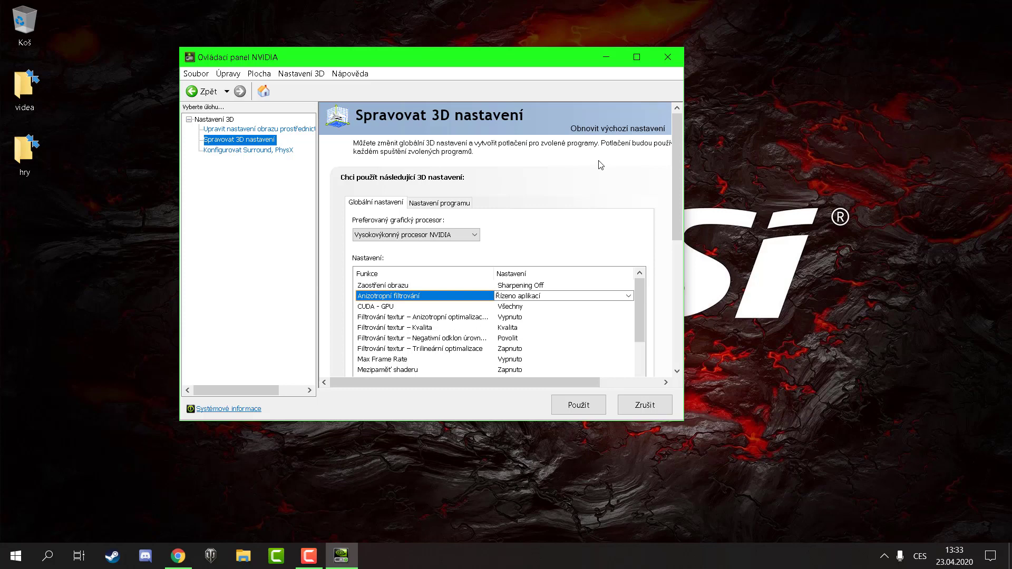
click(411, 236)
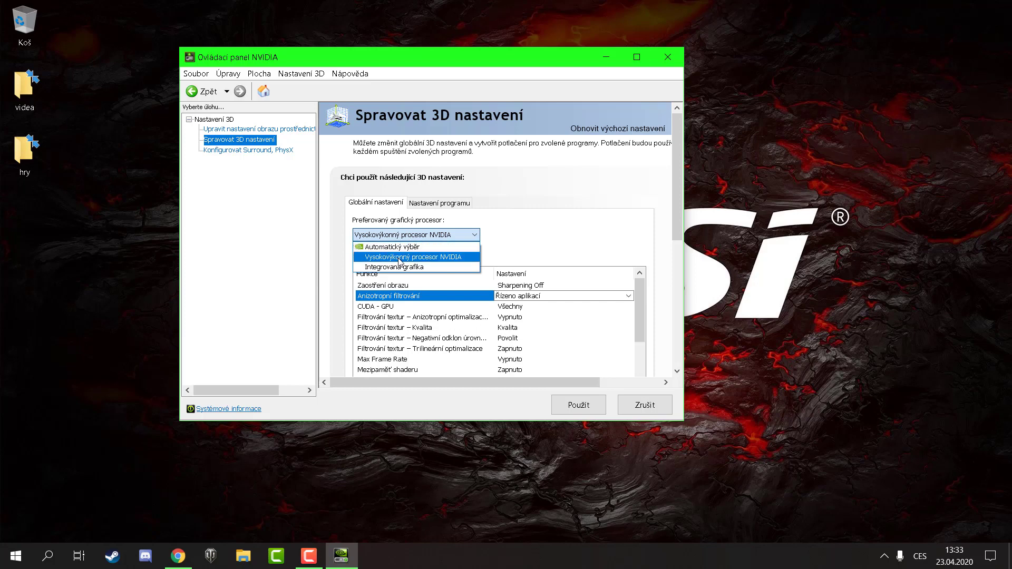
click(409, 258)
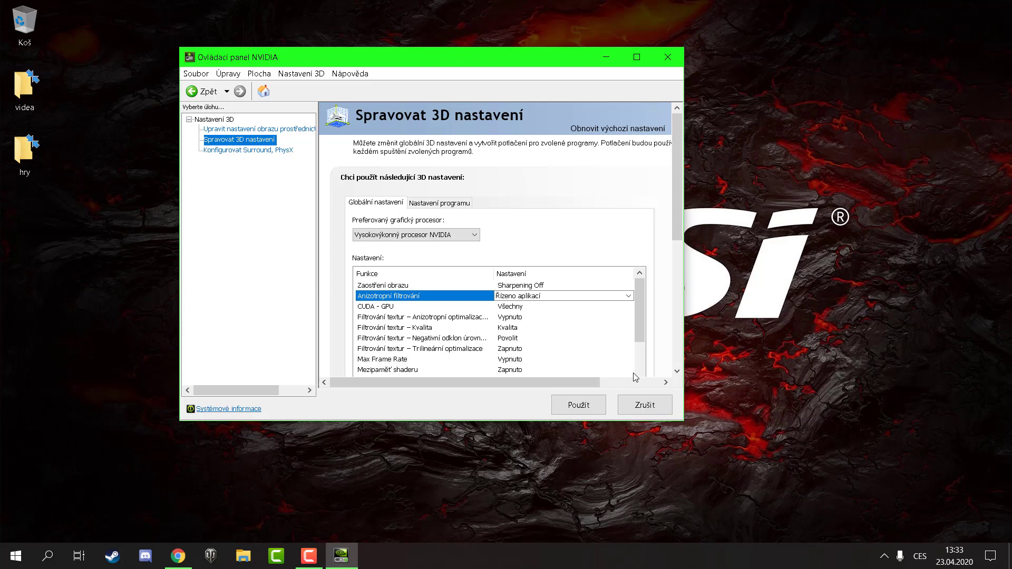
- Try to open the Surround and PhysX configuration, cancelling the request to apply pending changes
click(281, 151)
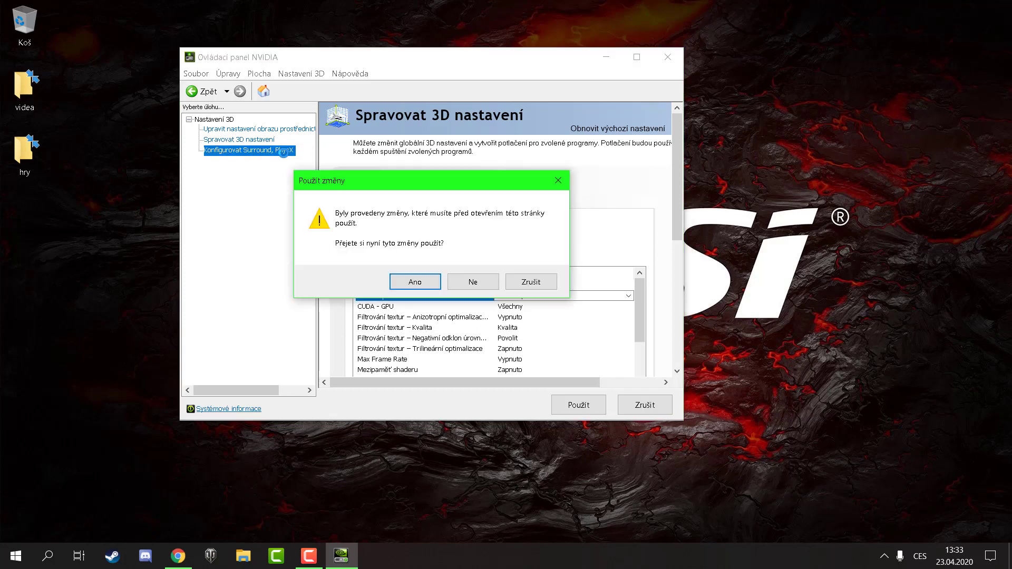
click(538, 283)
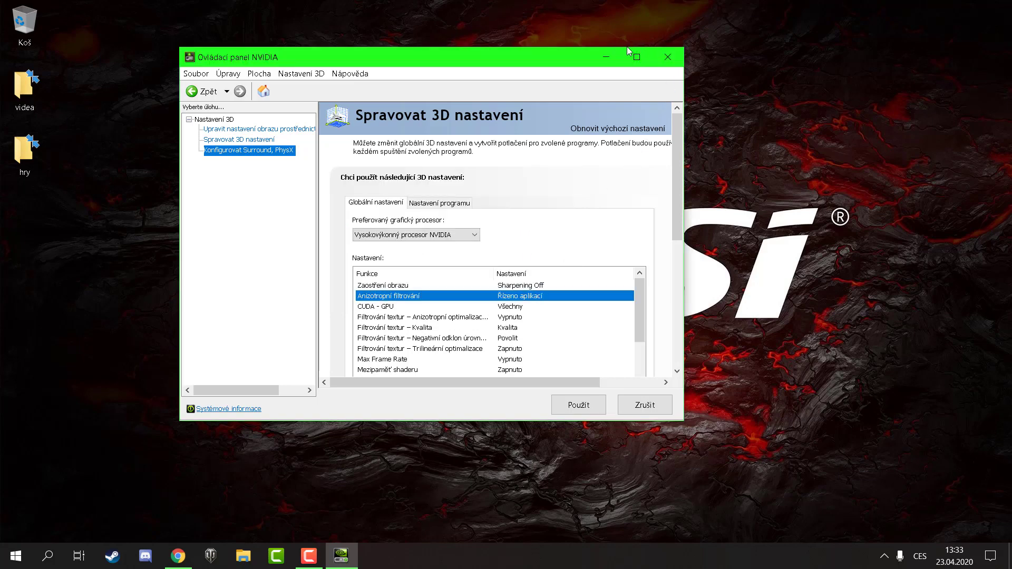